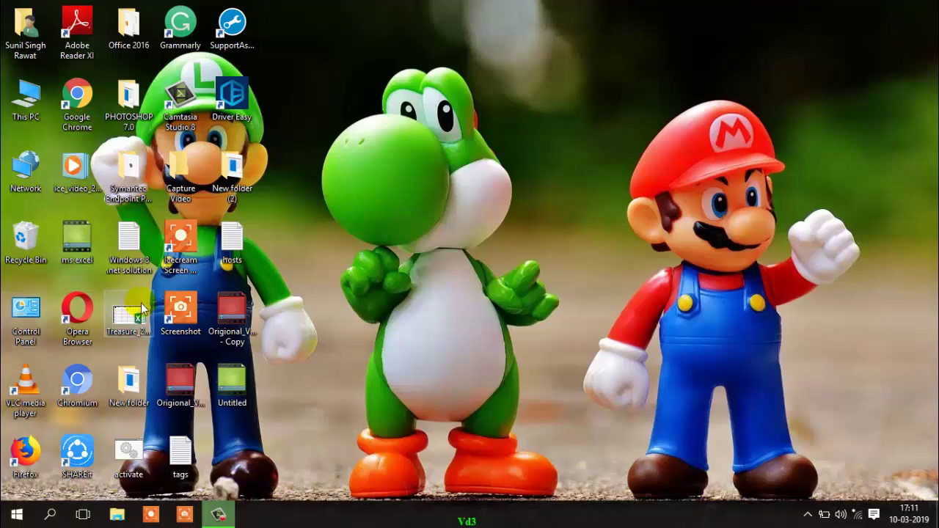
Step: Open the Treasure_2Day workbook from the desktop and dismiss its welcome message
double_click(139, 322)
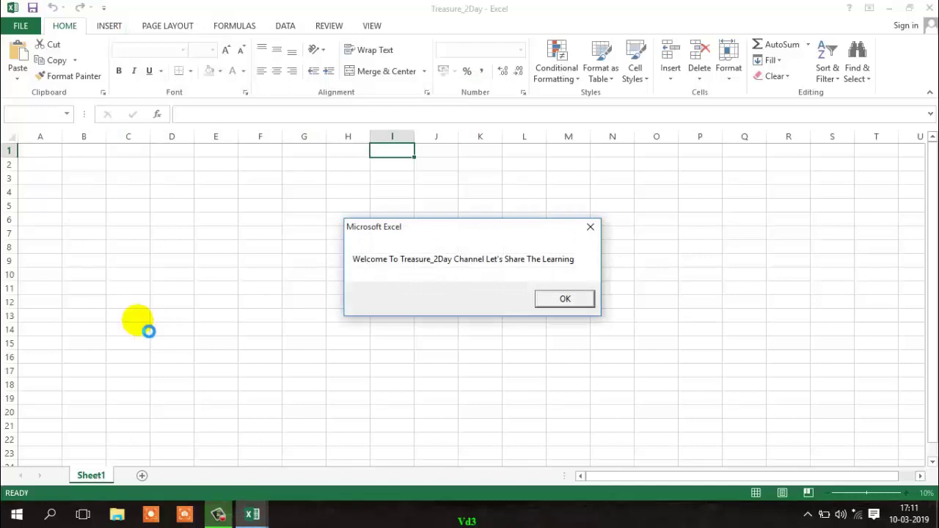
left_click(572, 306)
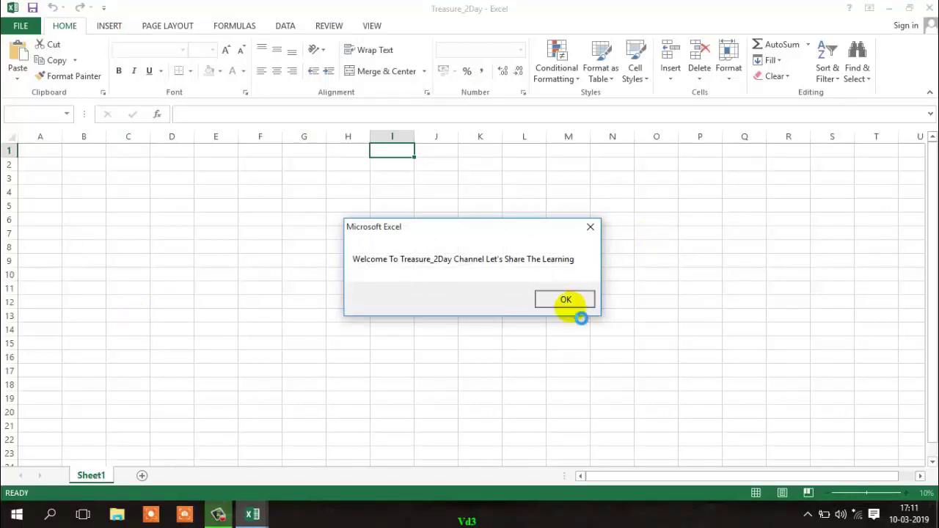
left_click(261, 189)
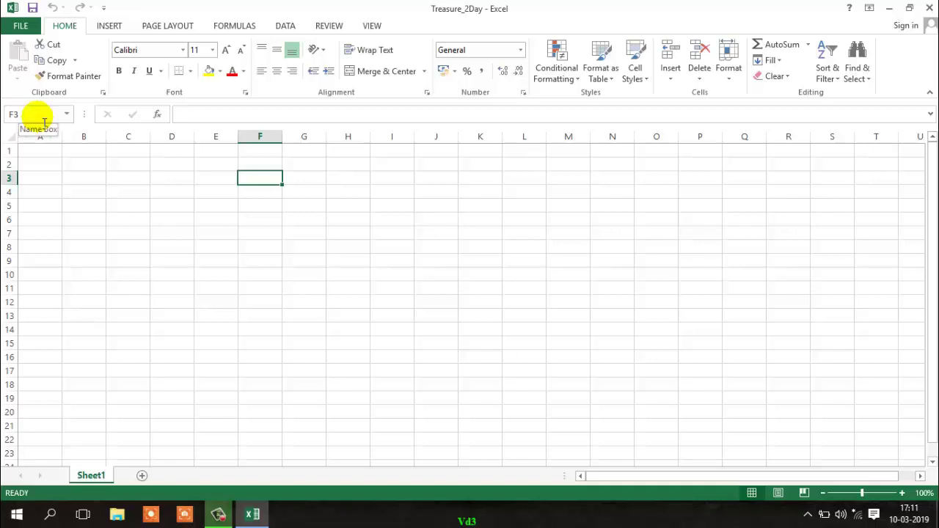
Step: Practise selecting cell G3, the range G3:I3, cells F2–H2, and then all of column F
left_click(308, 179)
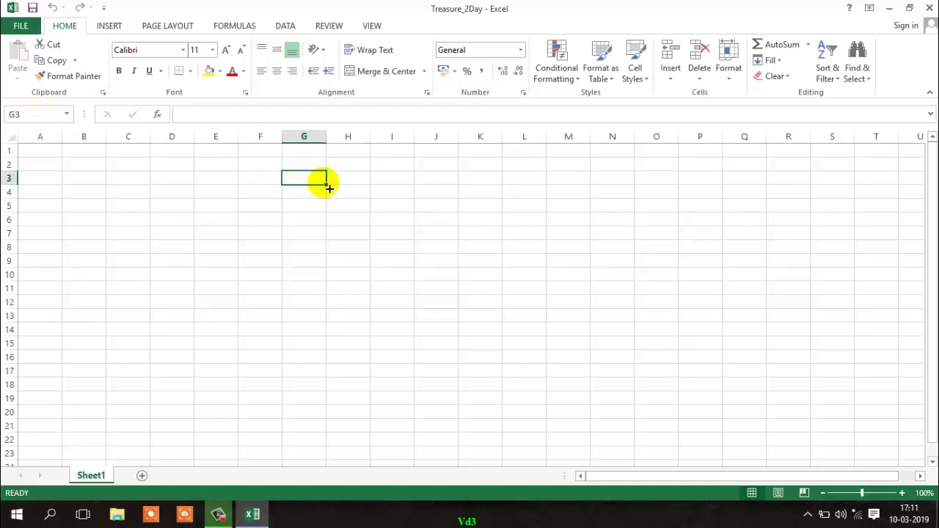
left_click_drag(326, 184, 422, 241)
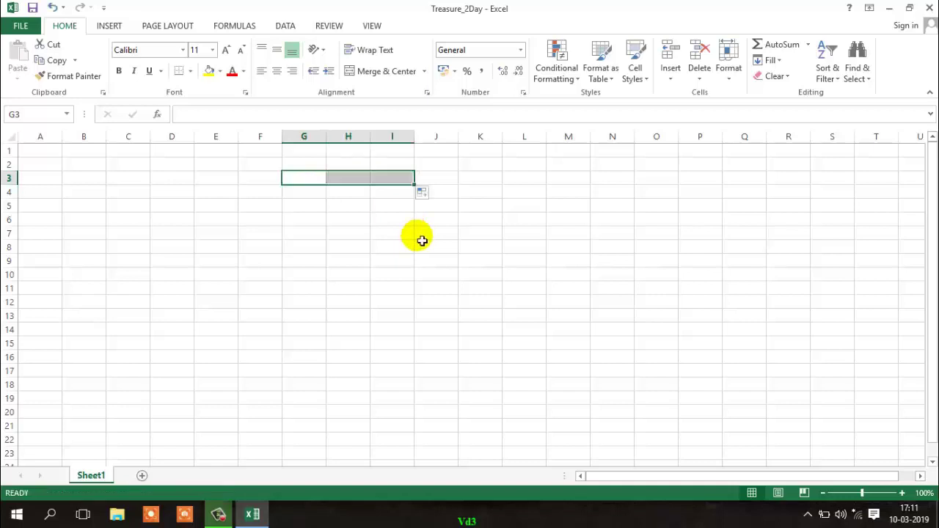
left_click(311, 179)
left_click(276, 165)
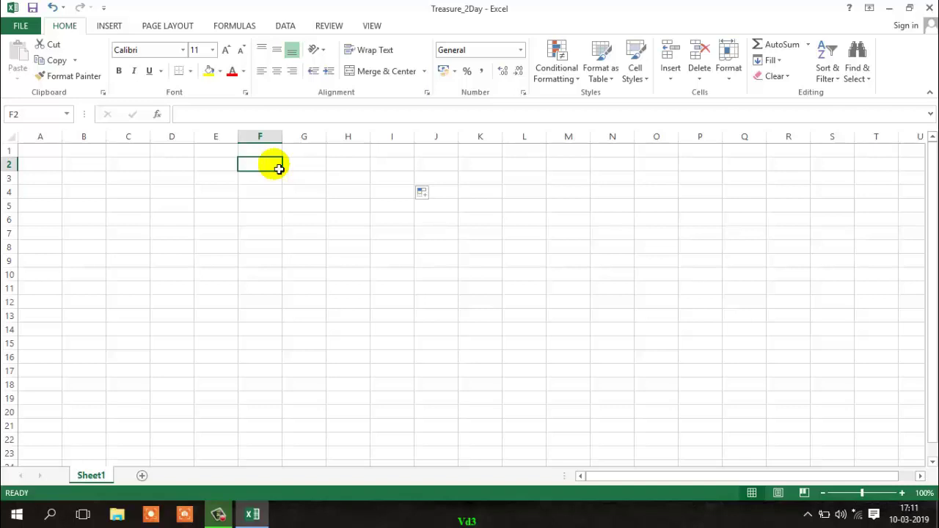
left_click(304, 163)
left_click(363, 172)
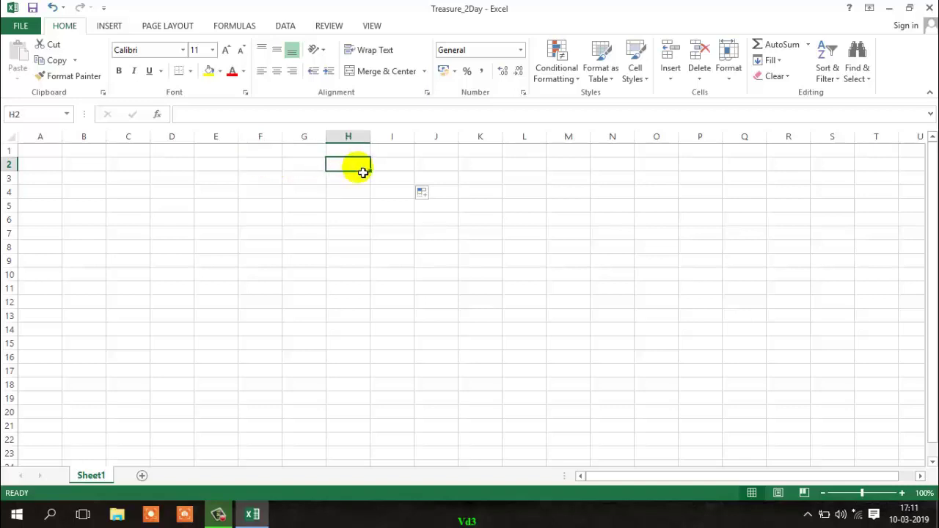
left_click(261, 179)
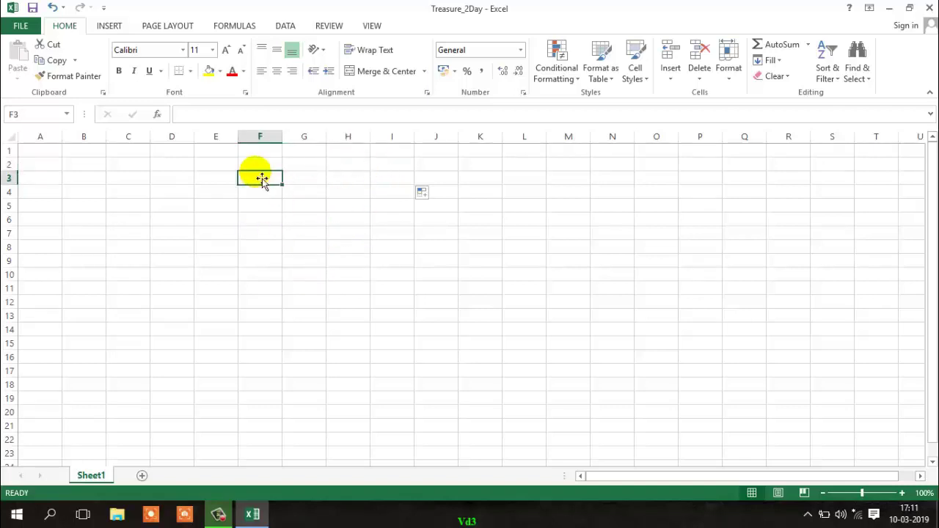
left_click(265, 144)
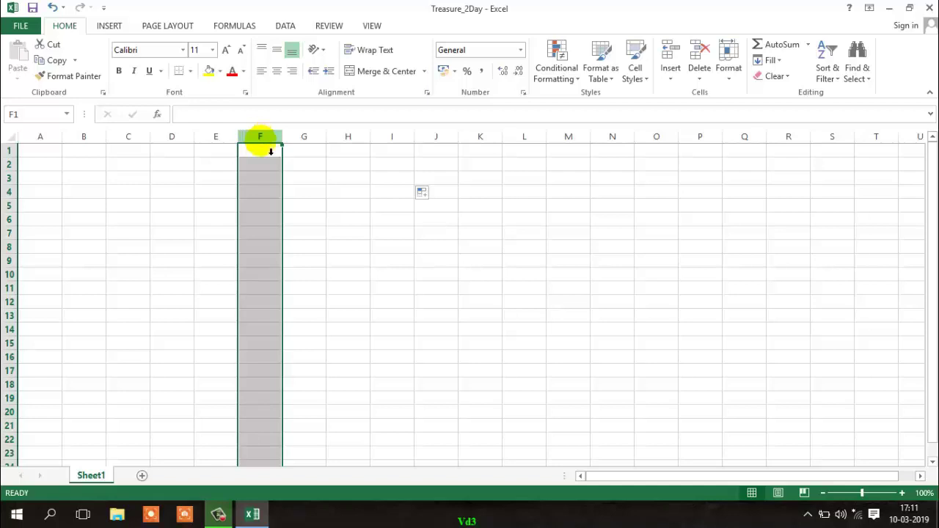
left_click(267, 183)
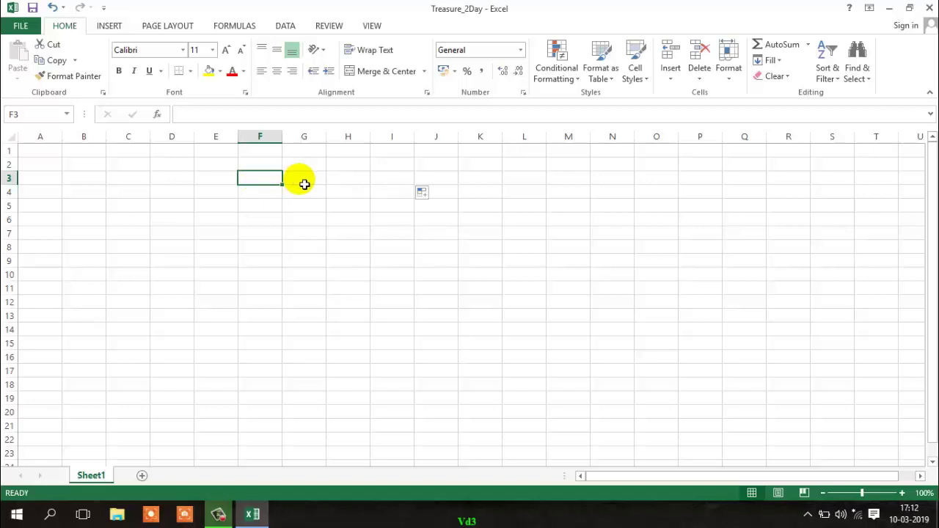
Step: Enter =CELL("address") in G4 so it displays $G$4, then review the formula
left_click(304, 193)
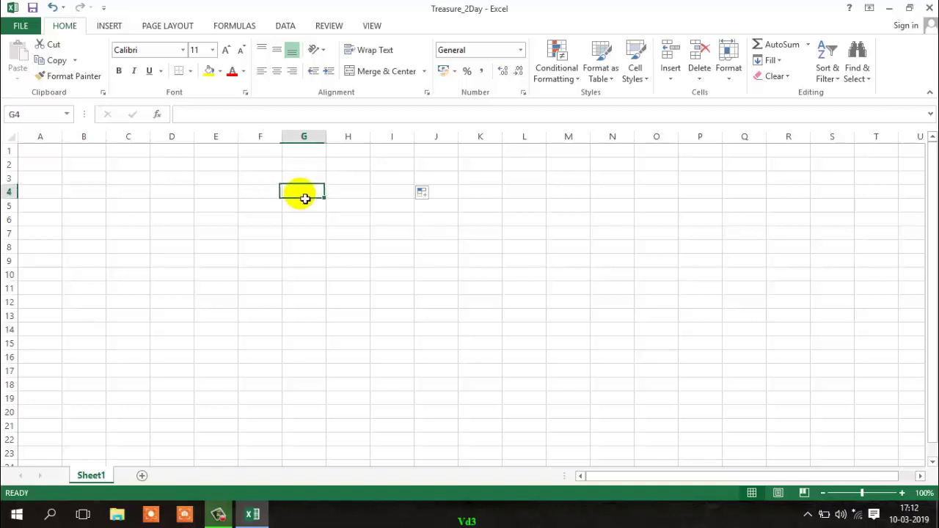
type("=cc")
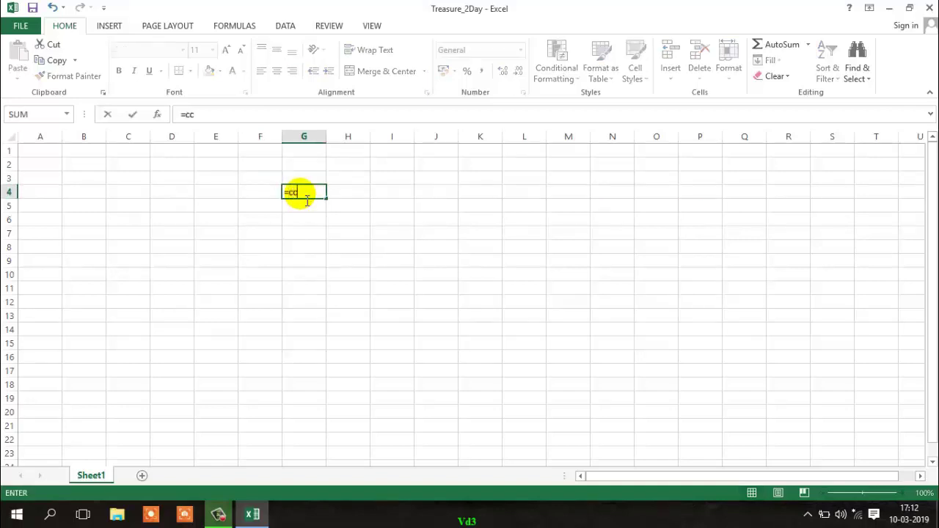
key("BackSpace")
type("ell")
key("Tab")
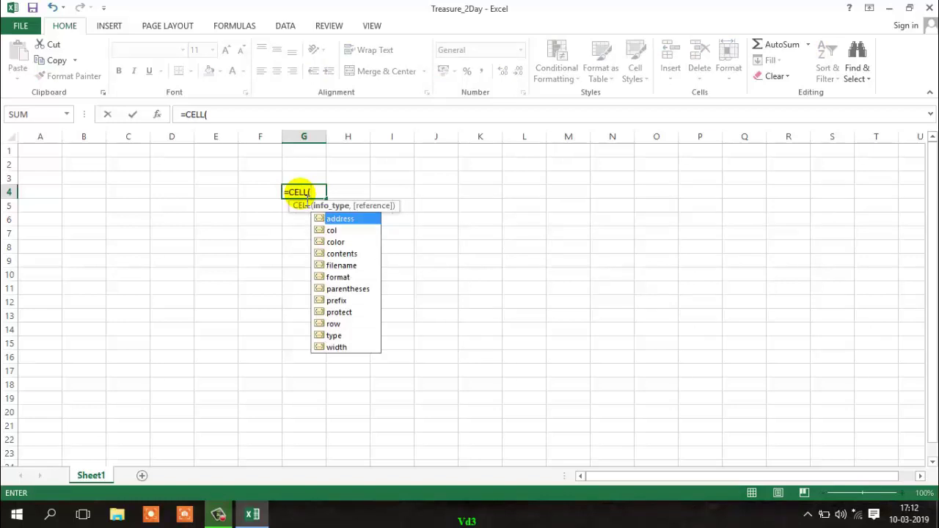
key("Tab")
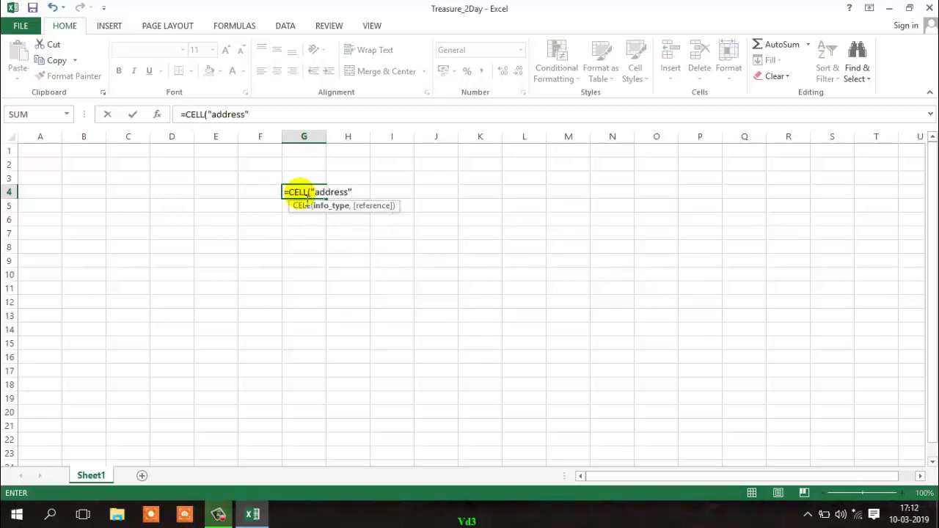
key("Return")
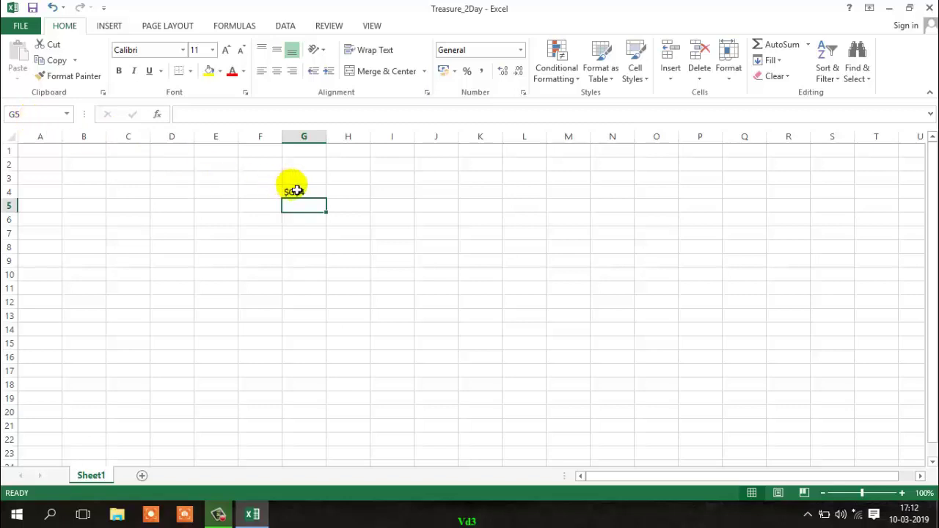
left_click(299, 192)
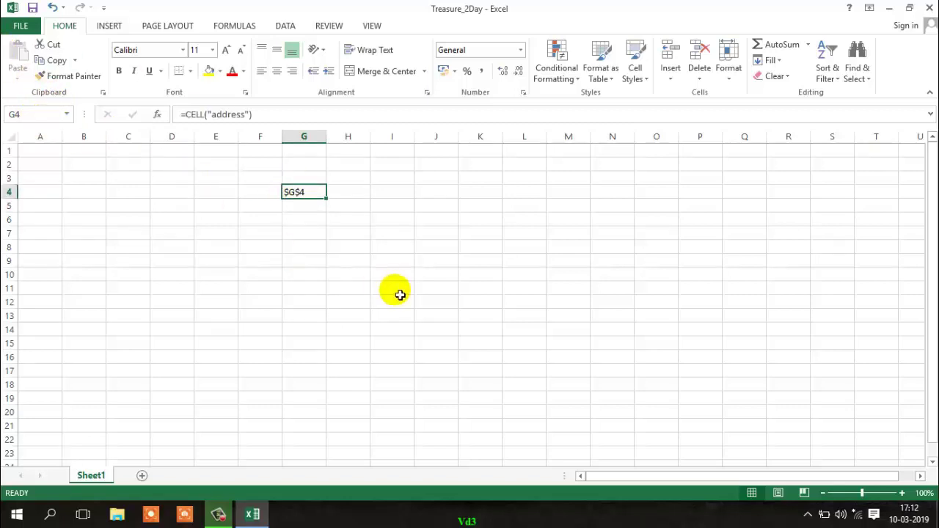
left_click(350, 197)
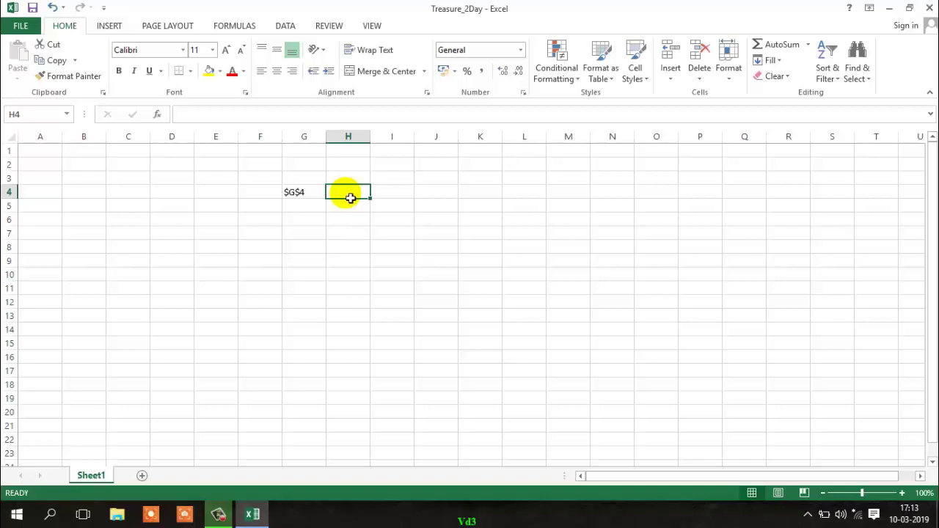
Step: Type ddf into I4 and check that G4's CELL formula now returns $I$4
left_click(397, 197)
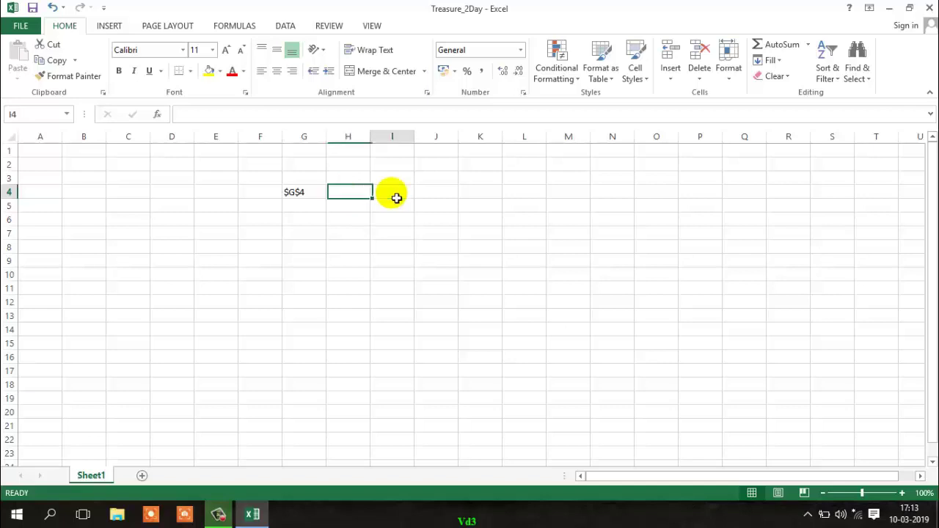
type("ddf")
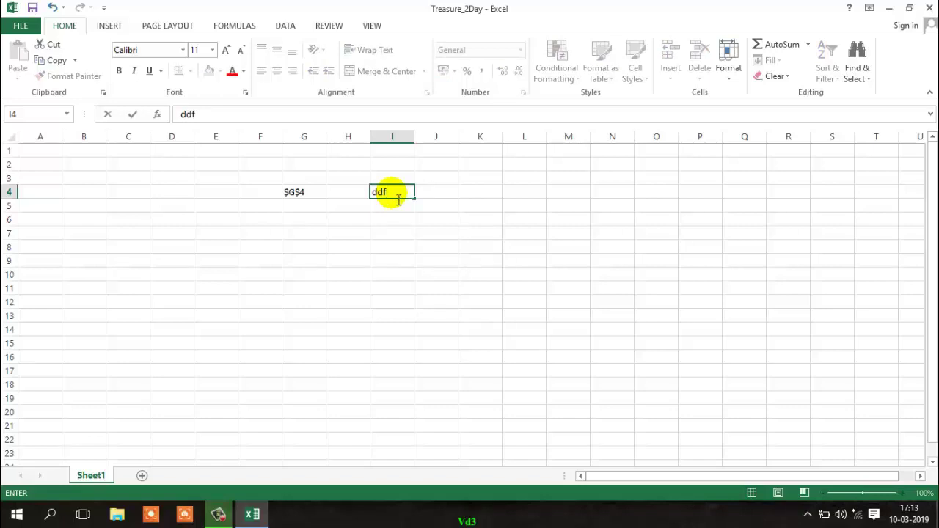
key("Return")
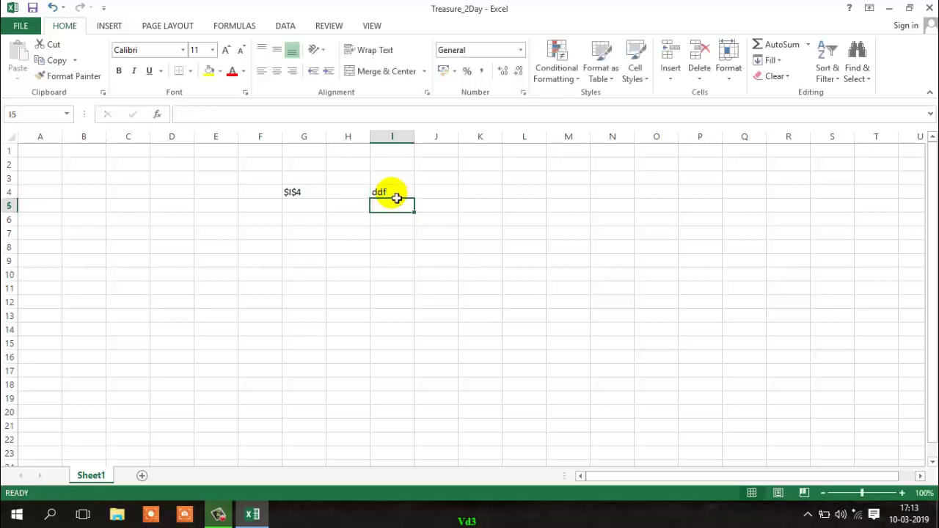
left_click(396, 197)
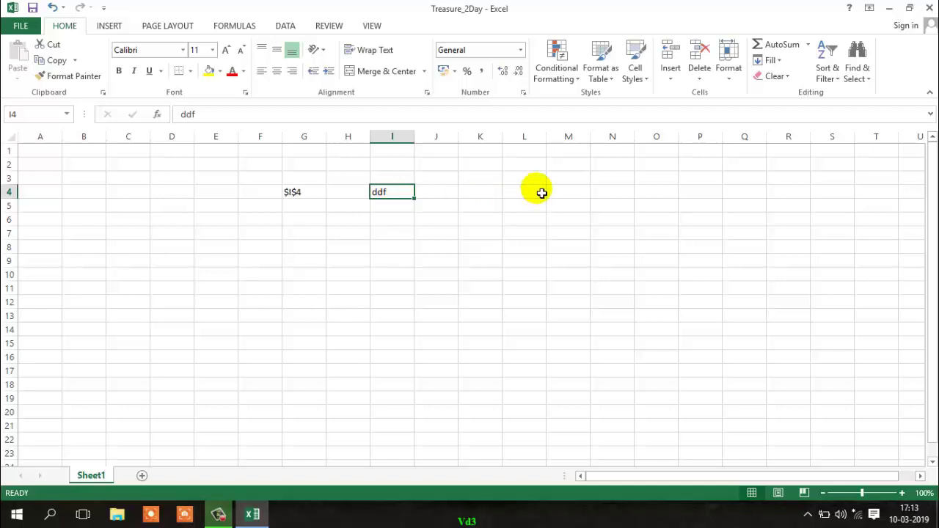
key("Left")
key("Left")
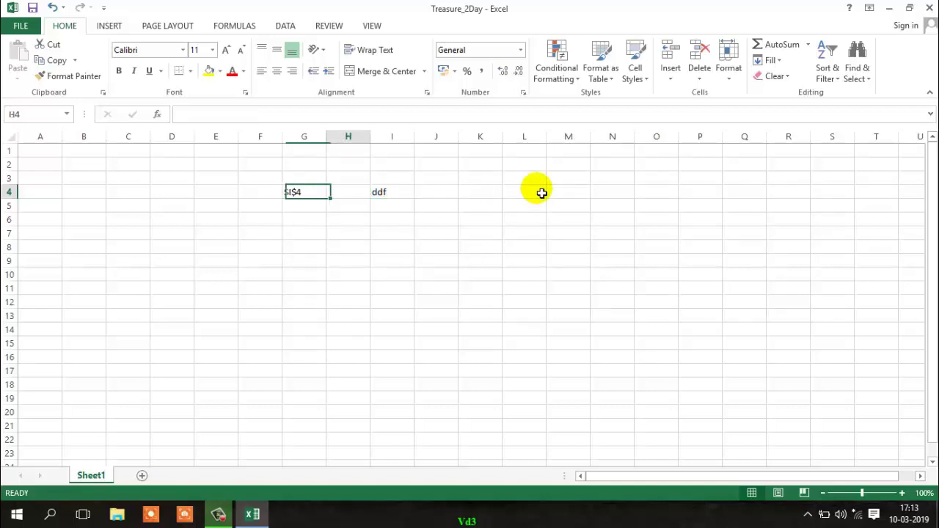
key("Right")
key("Right")
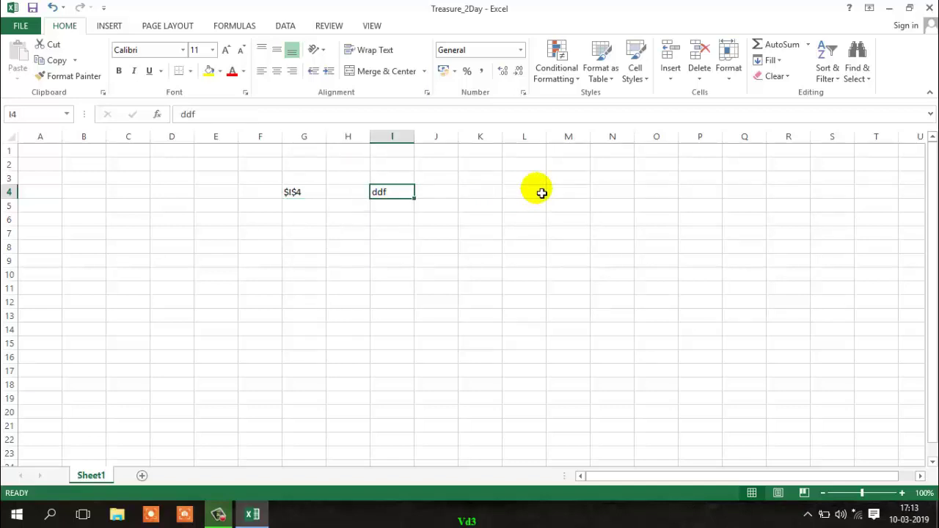
key("Left")
key("Left")
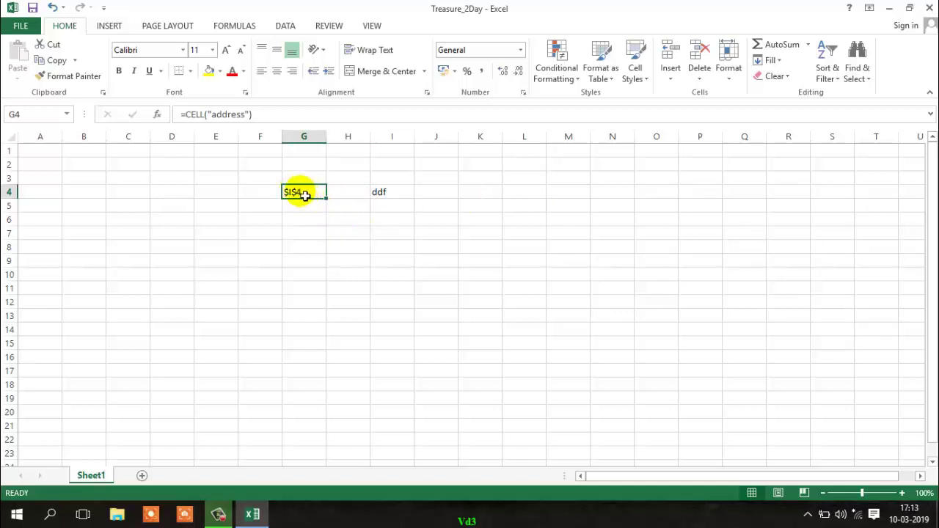
left_click(397, 209)
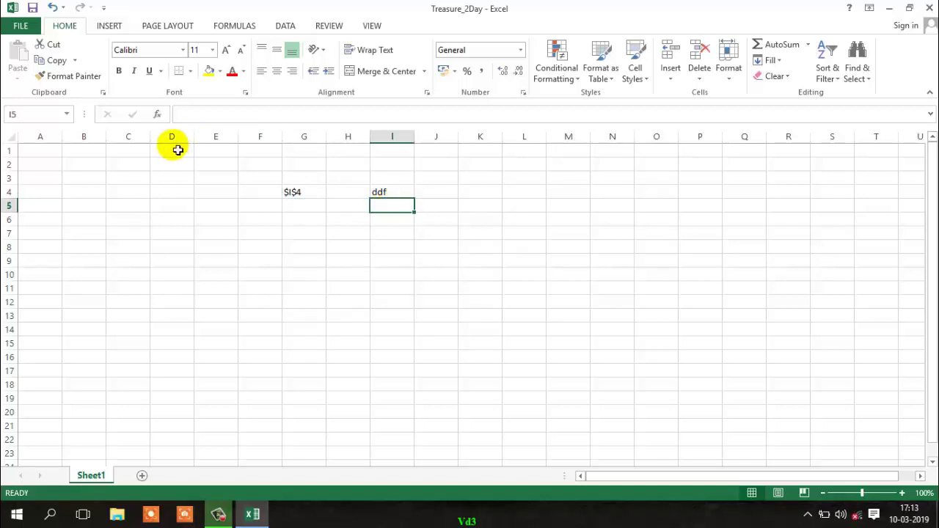
Step: Select columns A, B and C, then jump from H2 to the last column, XFD
left_click(42, 139)
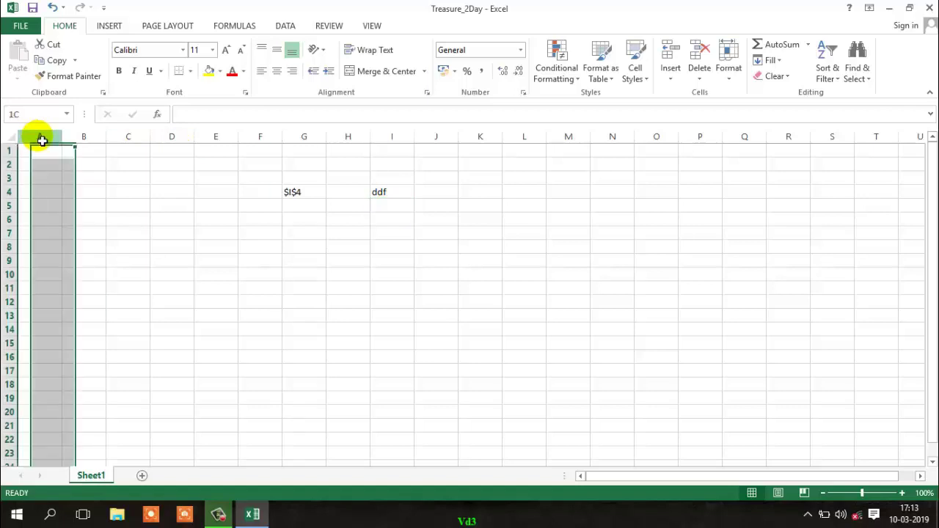
left_click(87, 141)
left_click(135, 139)
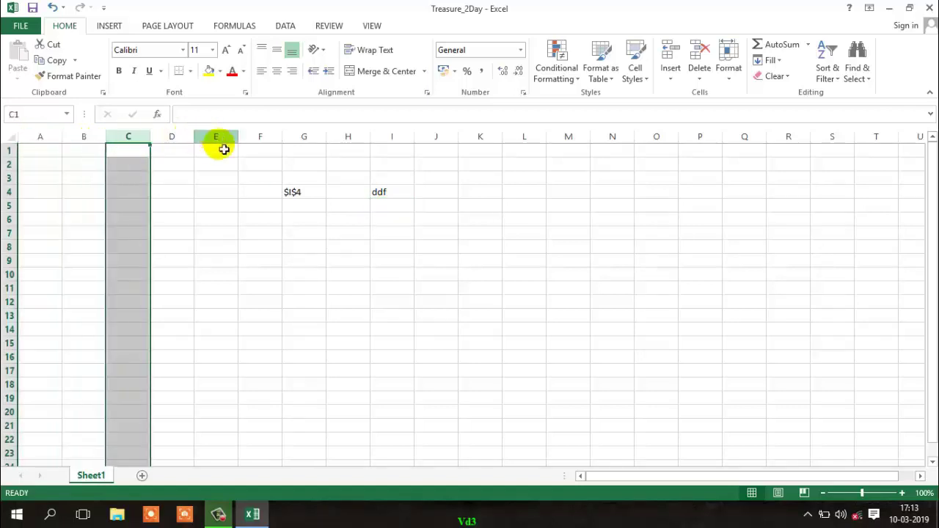
left_click(371, 167)
key("ctrl+Right")
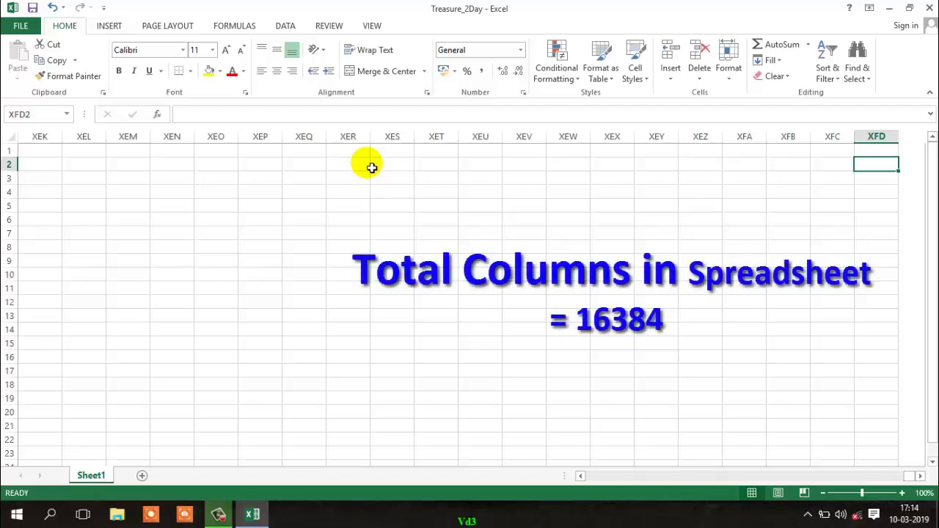
Step: Enter =COLUMN() in XFD2 so it returns 16384, then move to XFC4
type("=c")
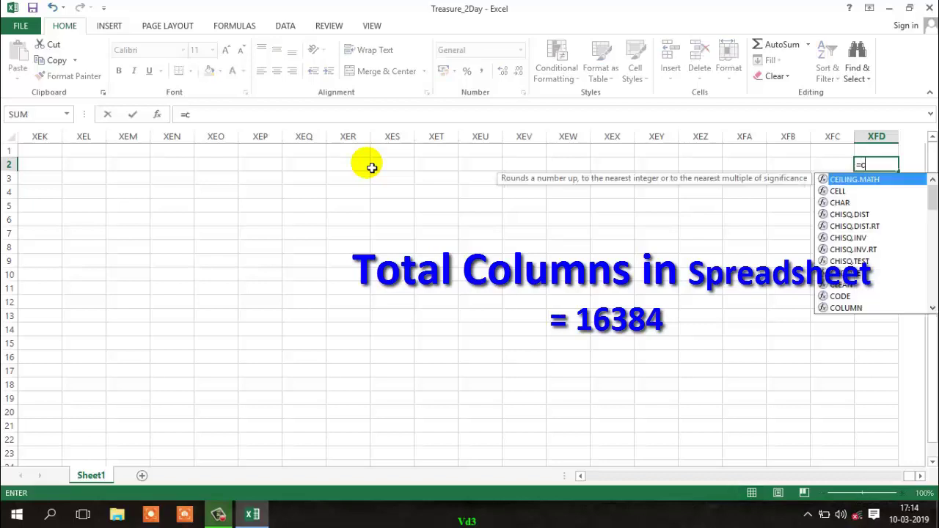
type("olu")
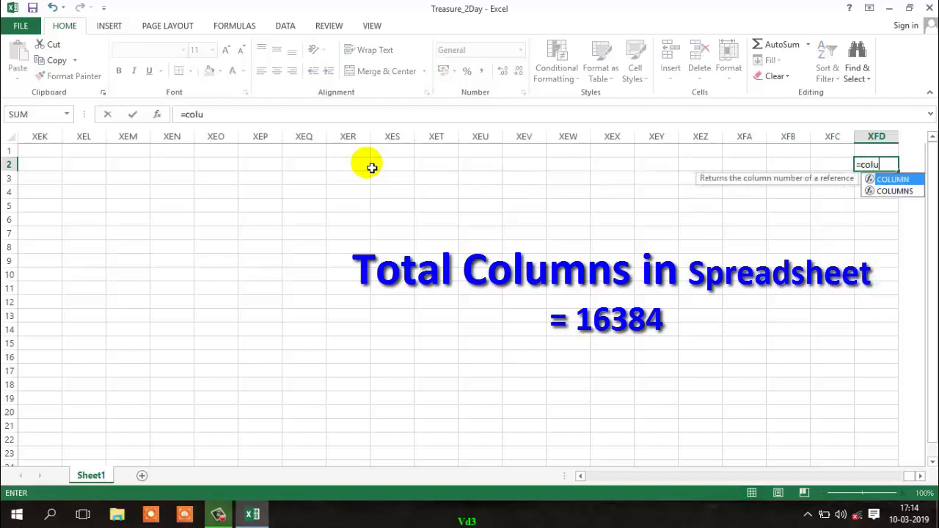
key("Tab")
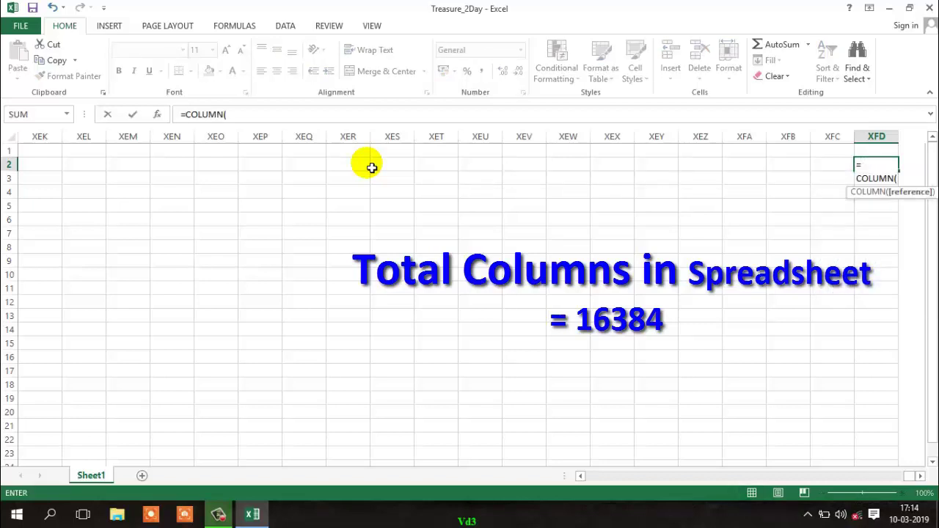
key("Return")
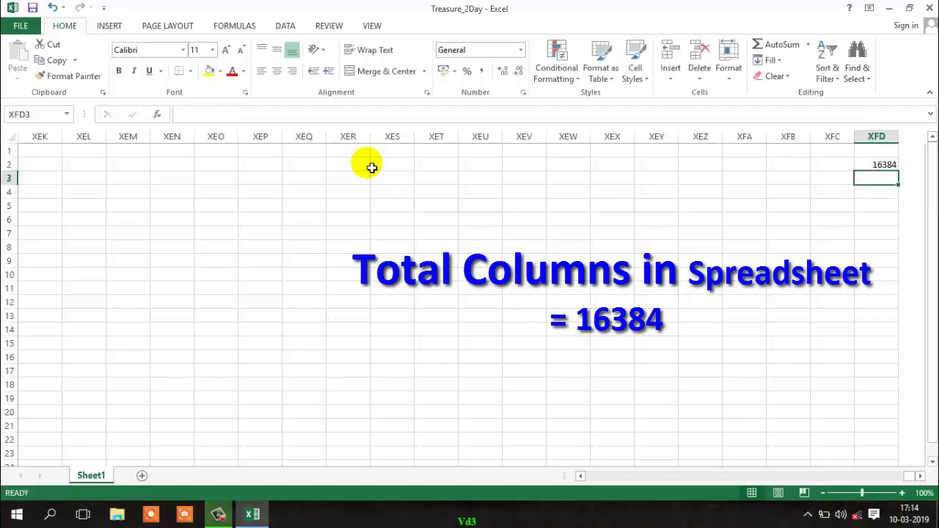
key("Up")
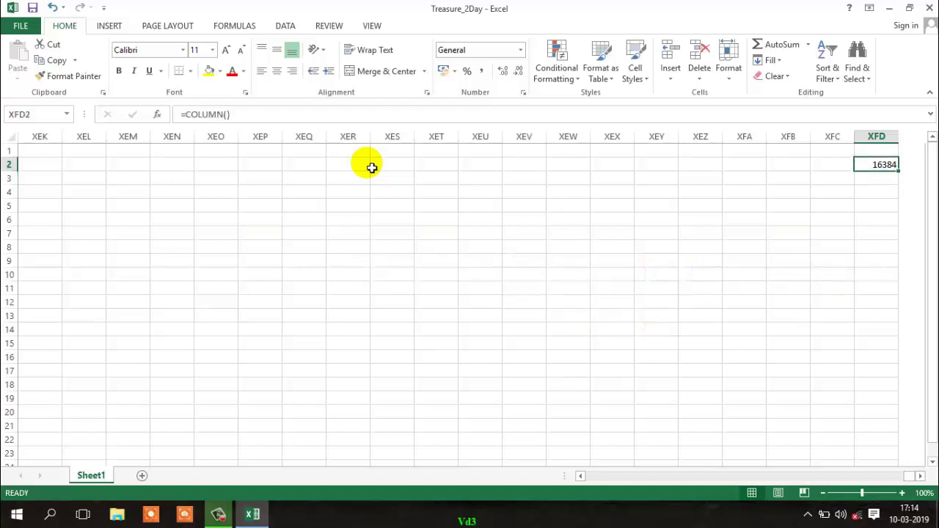
key("Down")
key("Left")
key("Down")
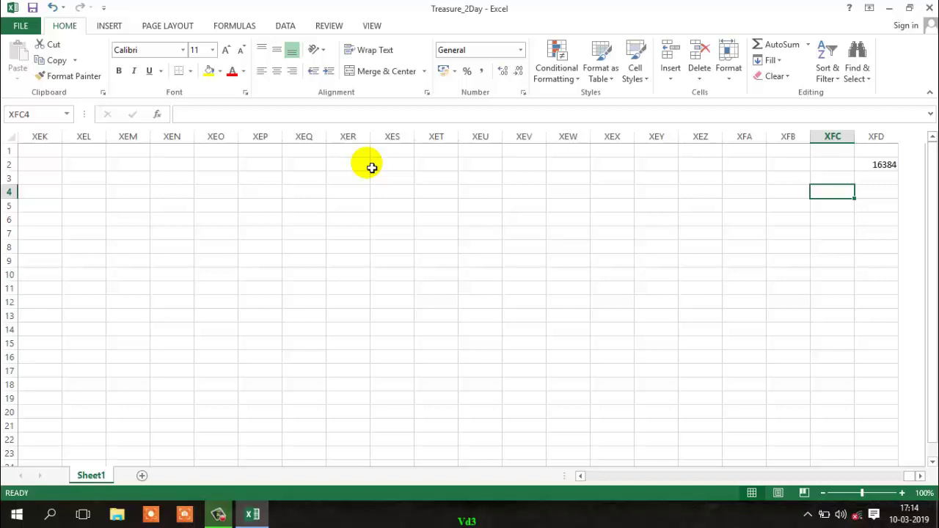
Step: Enter =CELL("col") in XFC3 using the autocomplete list
key("Up")
type("=c")
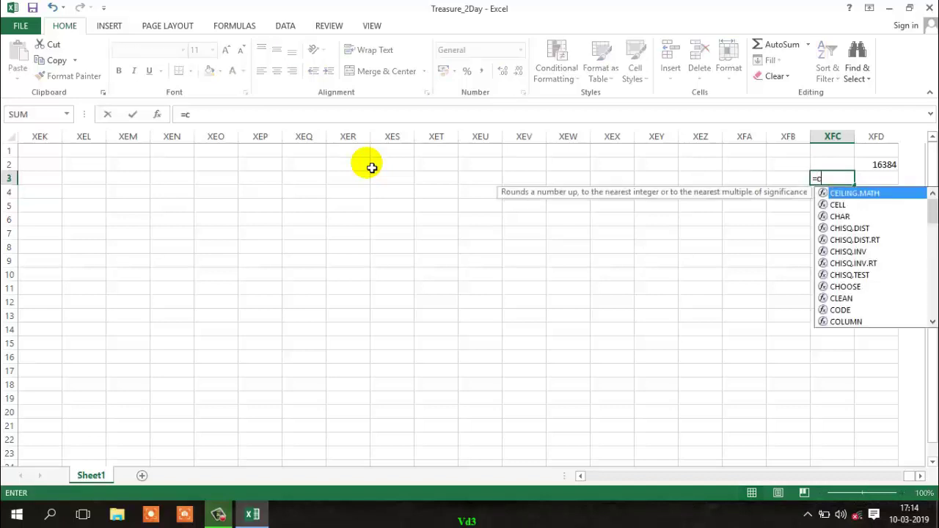
type("ell")
key("Tab")
key("Down")
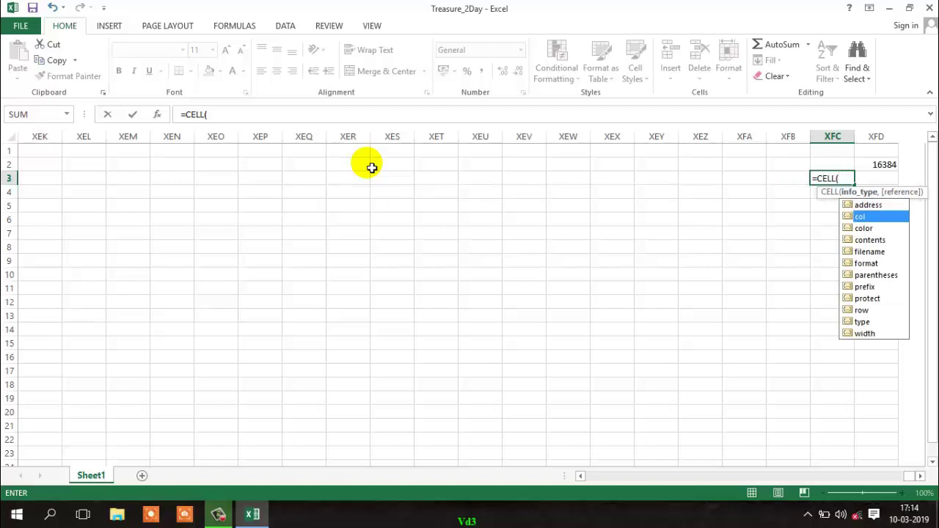
key("Tab")
key("Return")
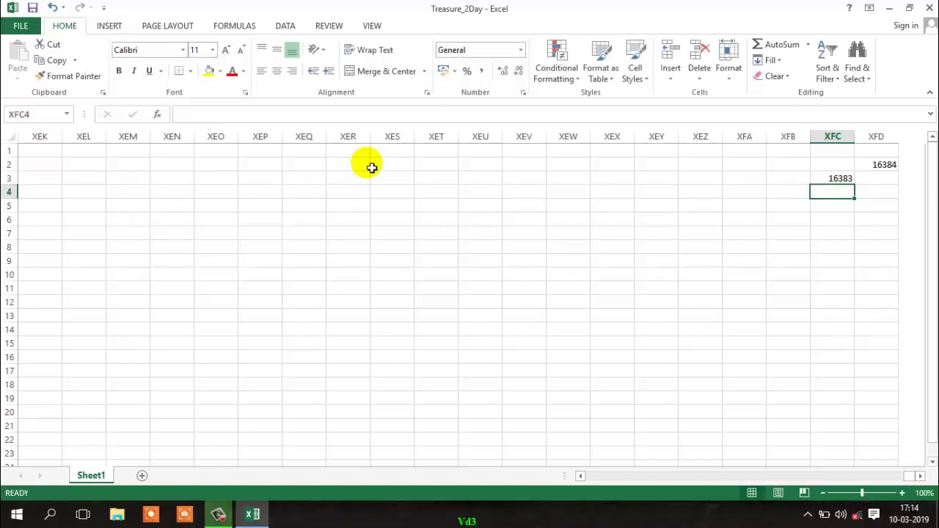
key("Up")
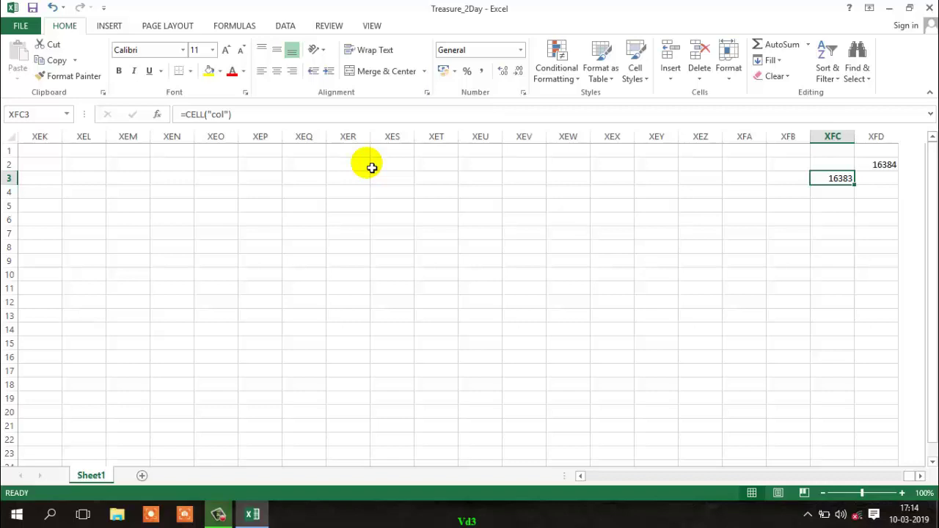
Step: Put 55 in XFD3, then check the formulas in XFC3 and XFD2
key("Left")
key("Right")
key("Right")
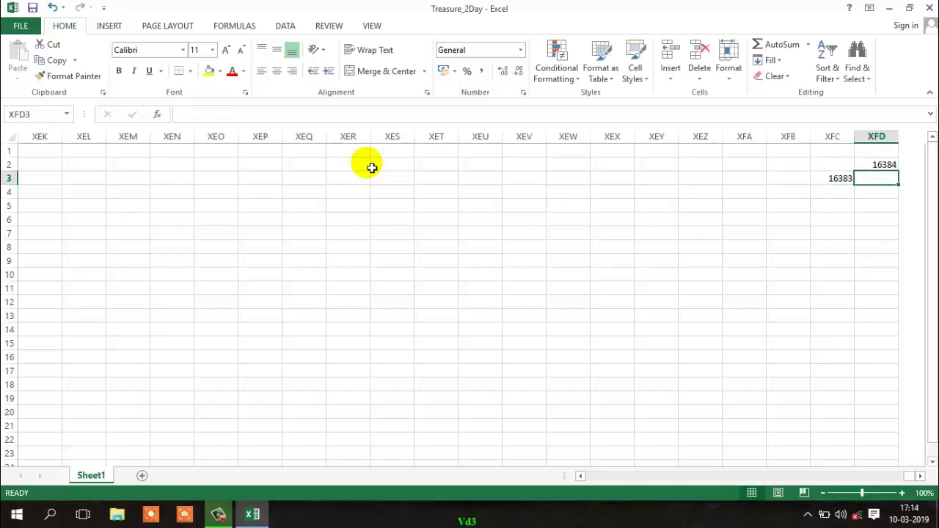
type("55")
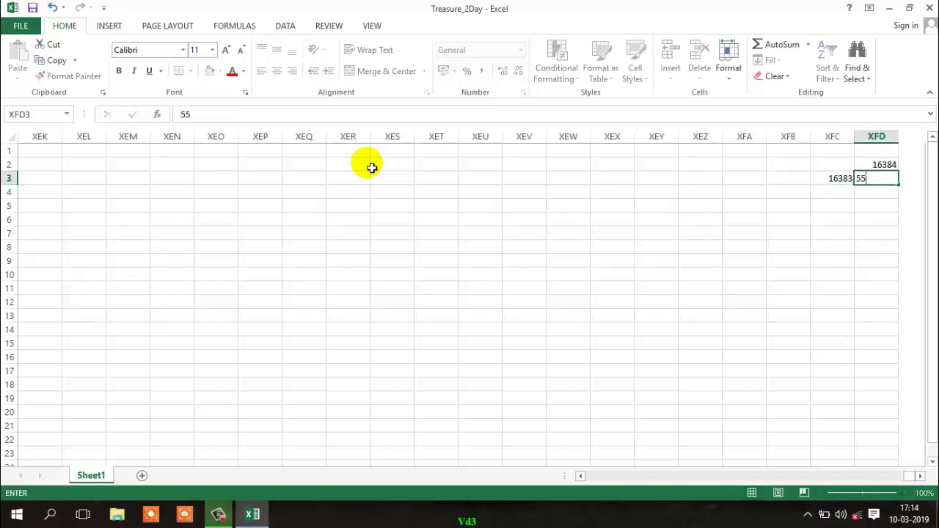
key("Return")
key("Up")
key("Left")
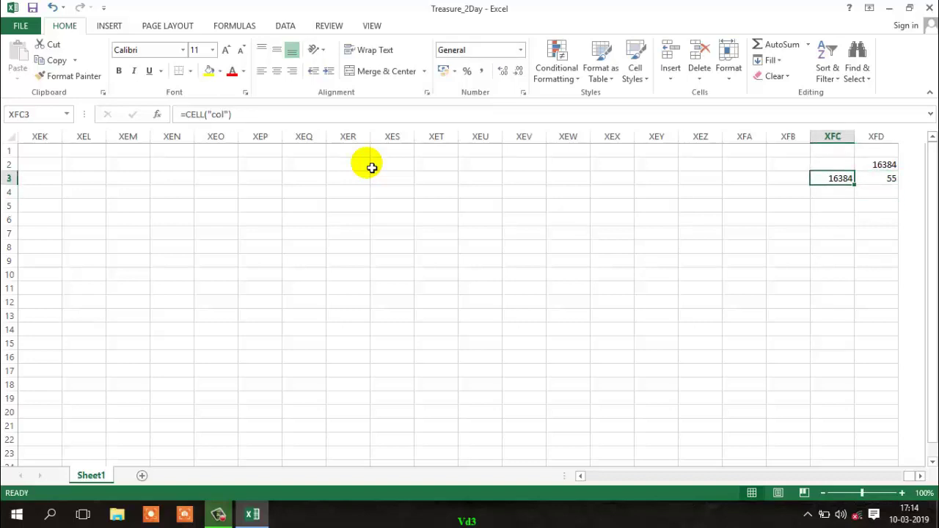
key("Right")
key("Up")
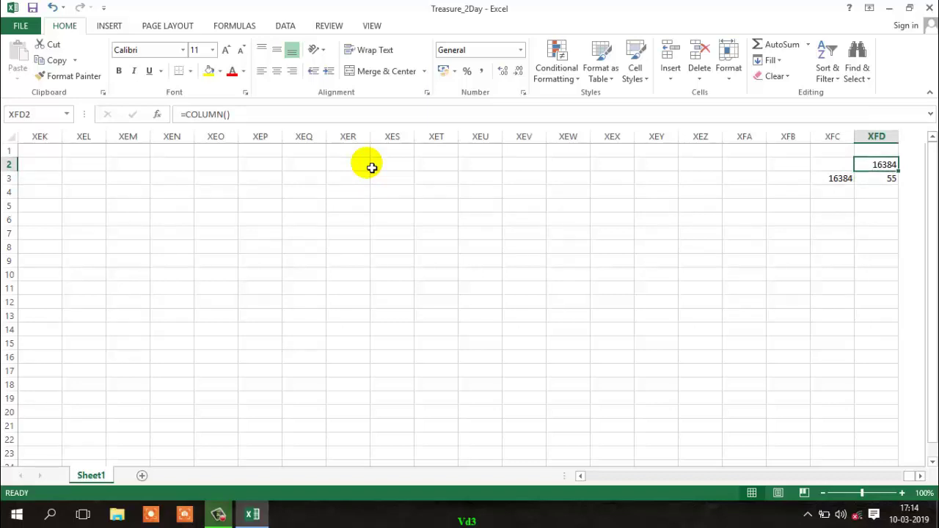
key("Down")
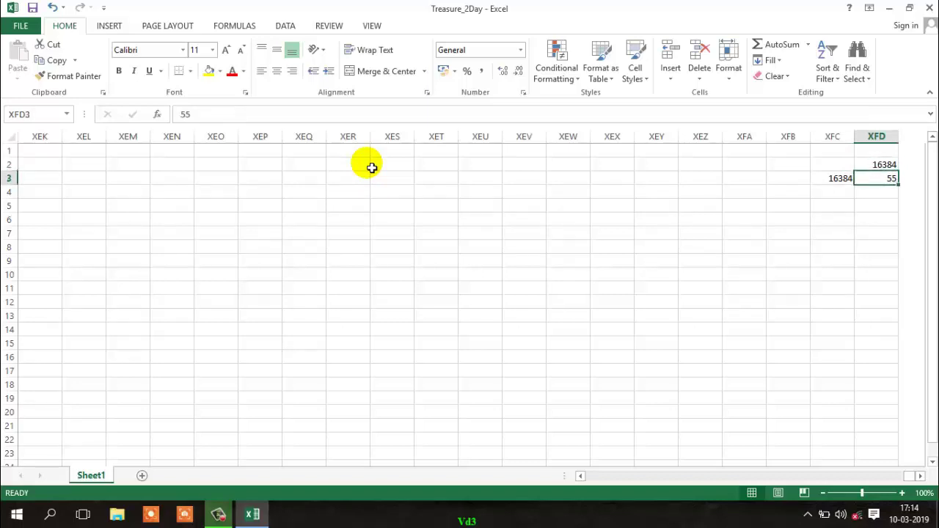
key("Down")
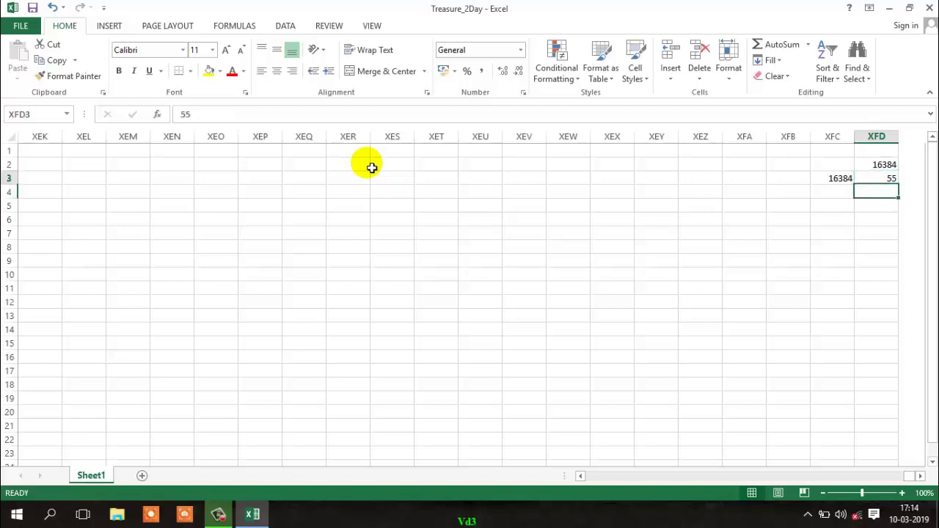
key("Up")
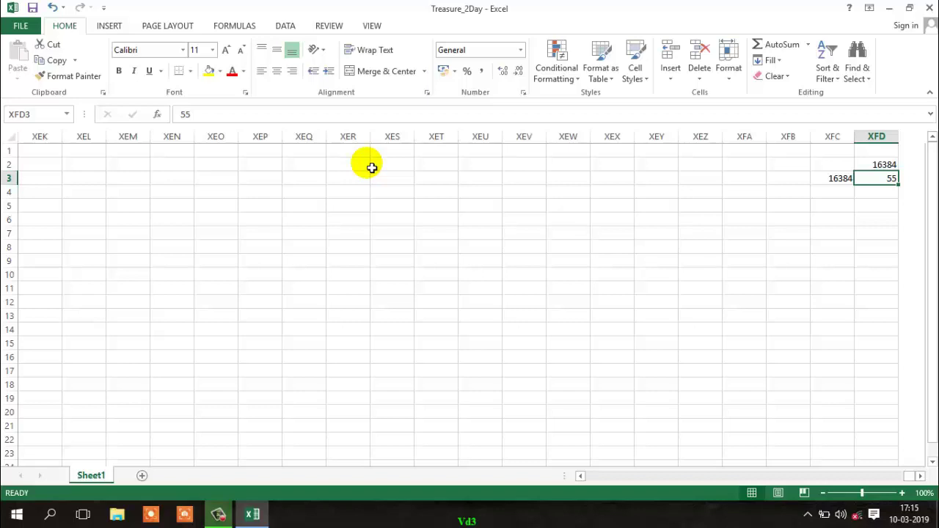
left_click(303, 179)
Step: Jump back to A1 and select columns J through N
key("ctrl+Home")
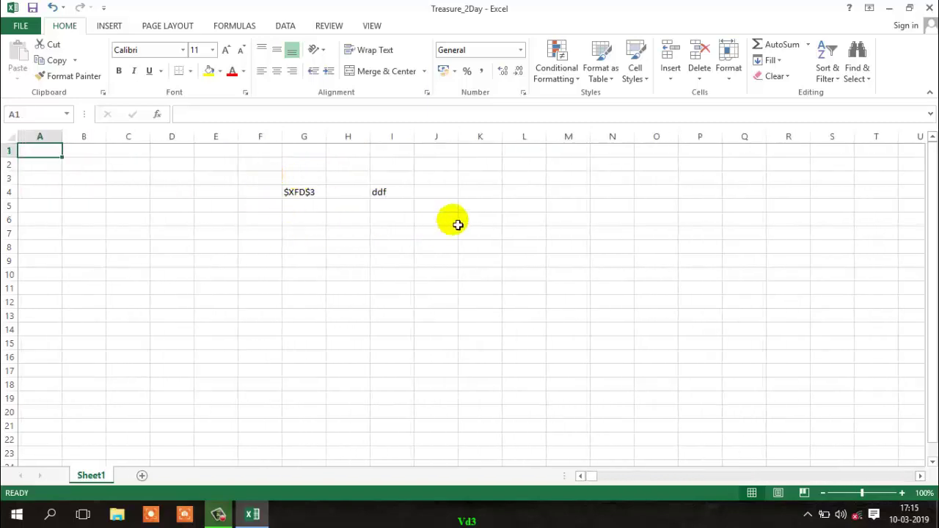
left_click_drag(436, 138, 511, 154)
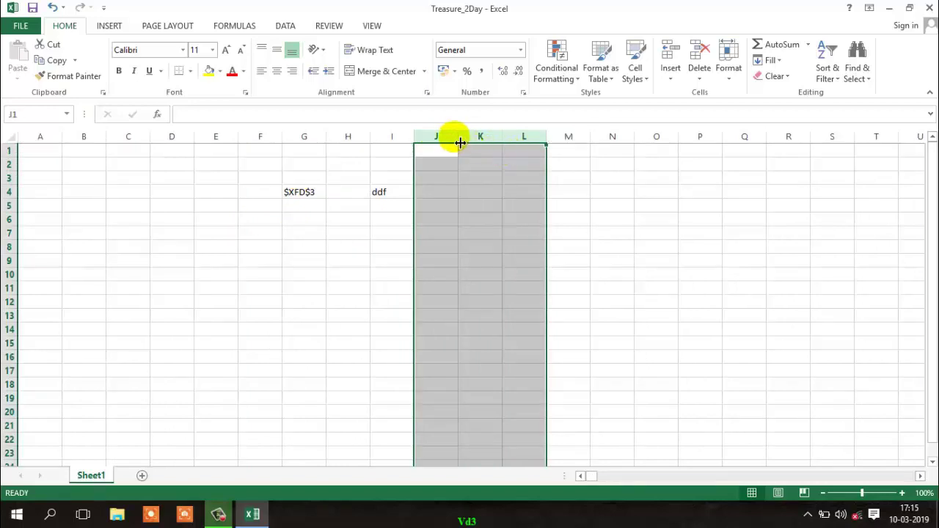
left_click_drag(450, 147, 616, 162)
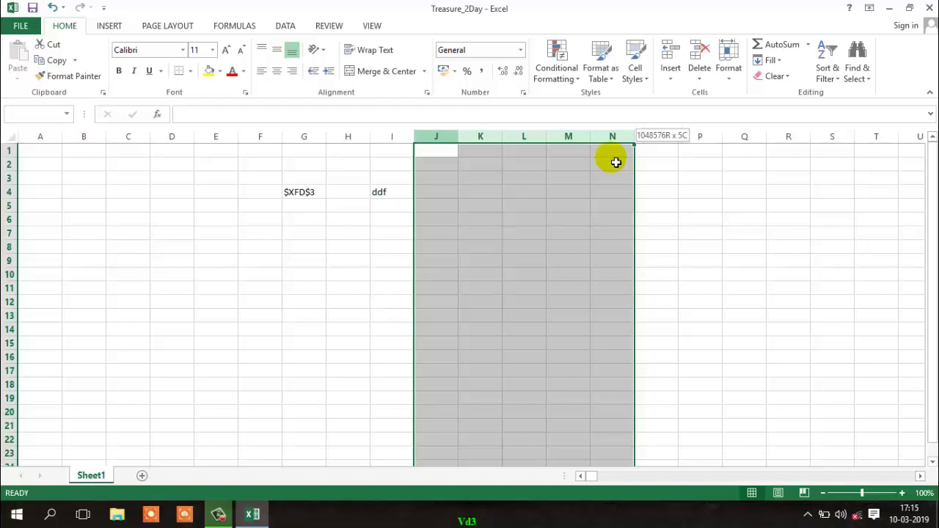
left_click_drag(616, 162, 612, 153)
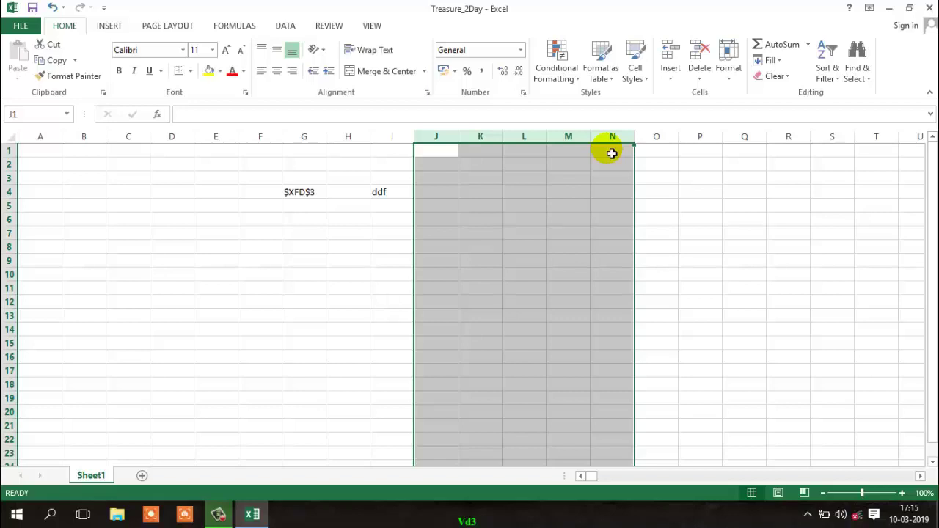
Step: Enter =COLUMNS(K5:M7) in I8 so it returns 3
left_click(392, 253)
type("=c")
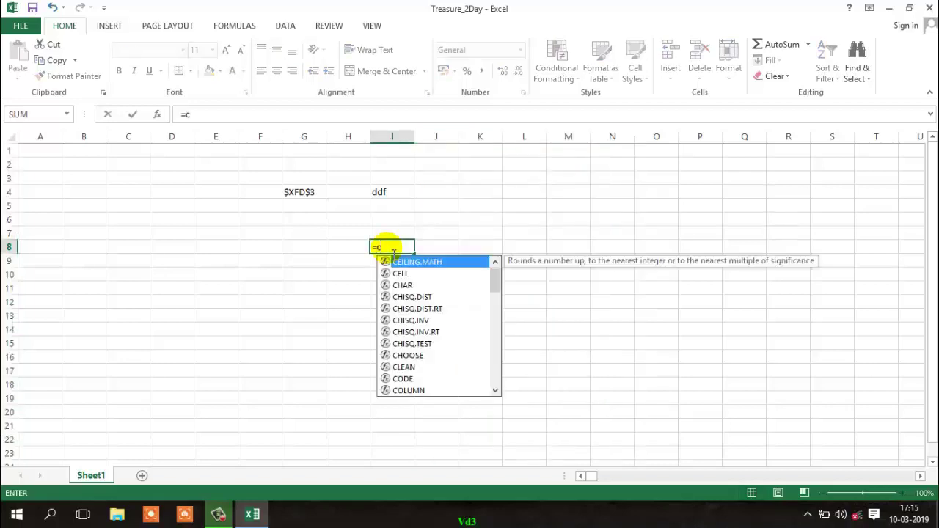
type("ol")
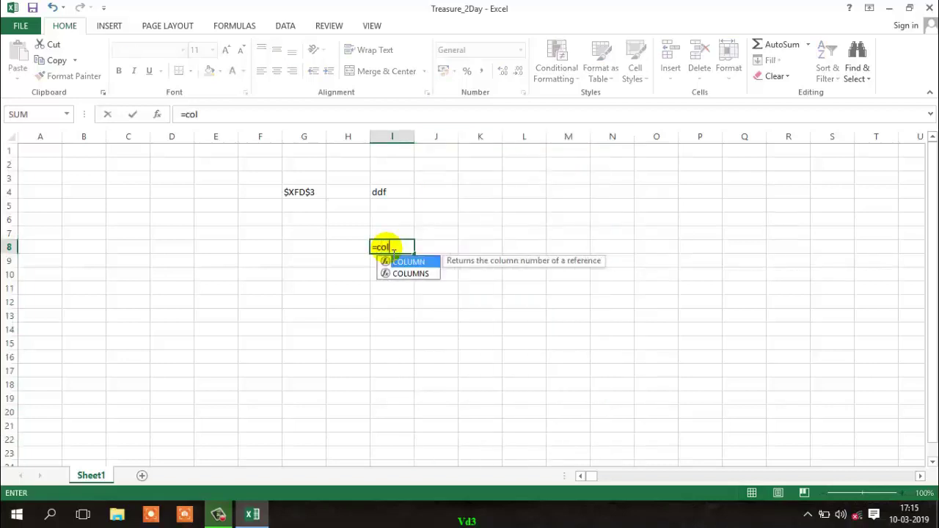
key("Down")
key("Tab")
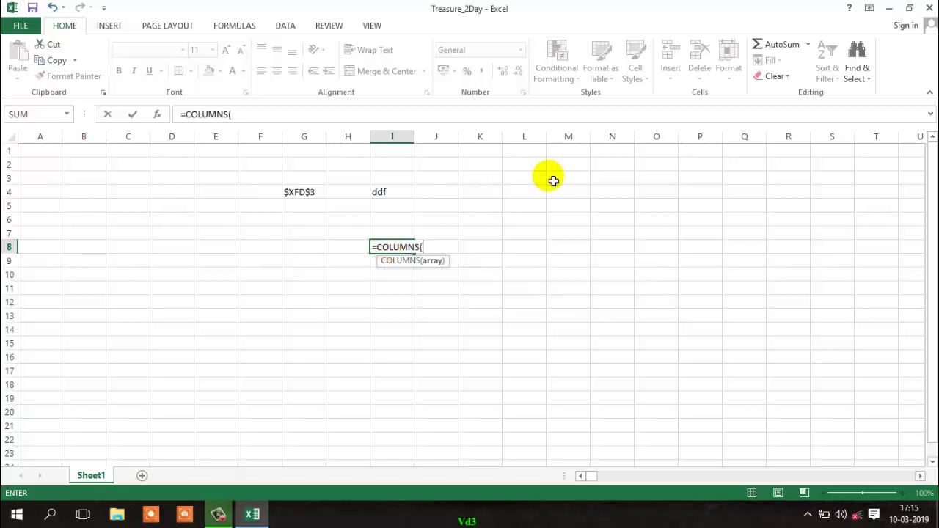
left_click_drag(490, 204, 495, 208)
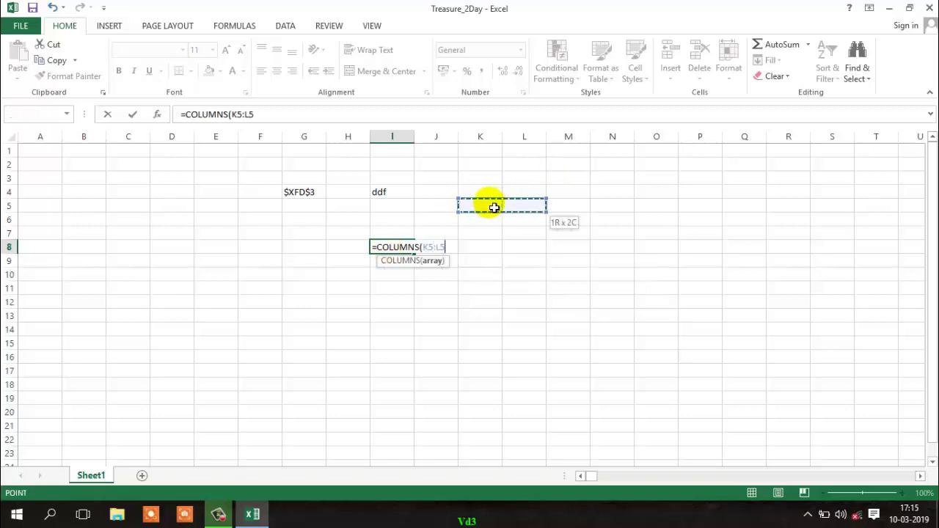
key("shift+Down")
key("shift+Right")
key("shift+Down")
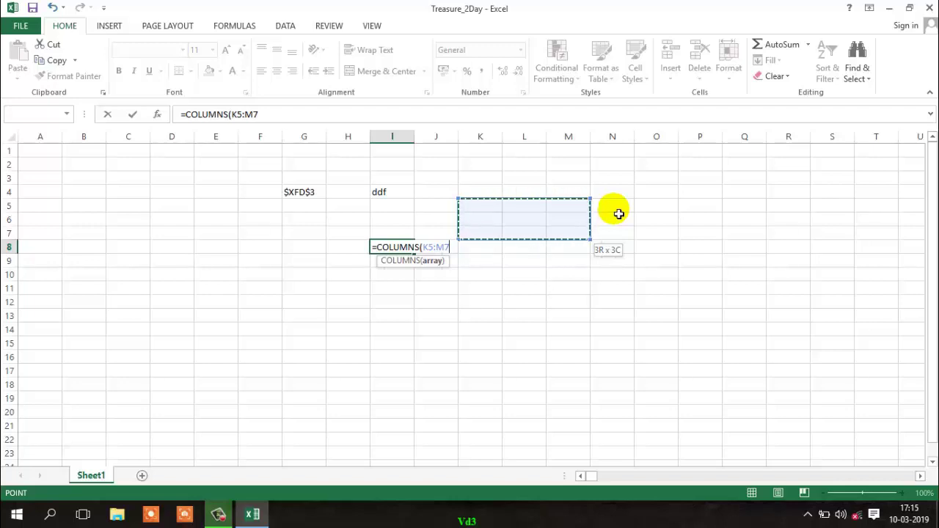
key("Return")
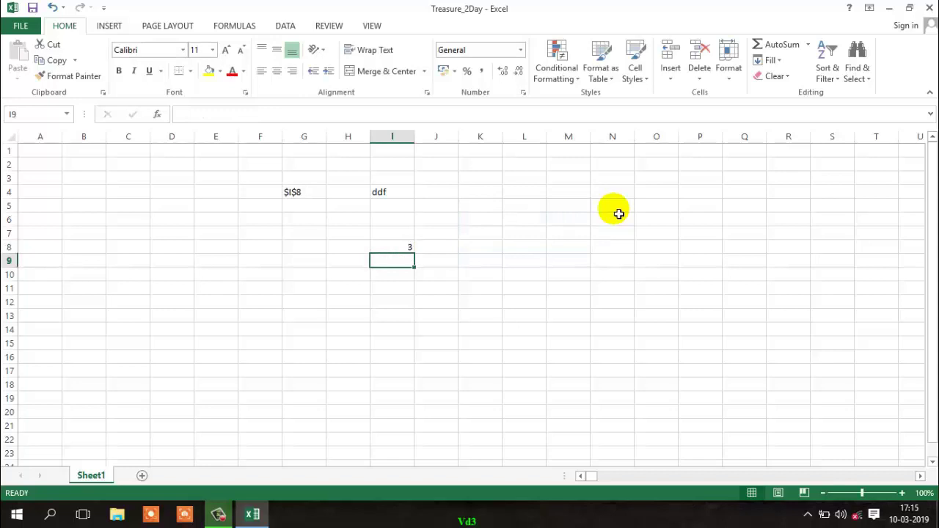
Step: Select rows 1 and 2, recalculate with F9 so G4 shows $A$2, then jump to row 1048576
key("Up")
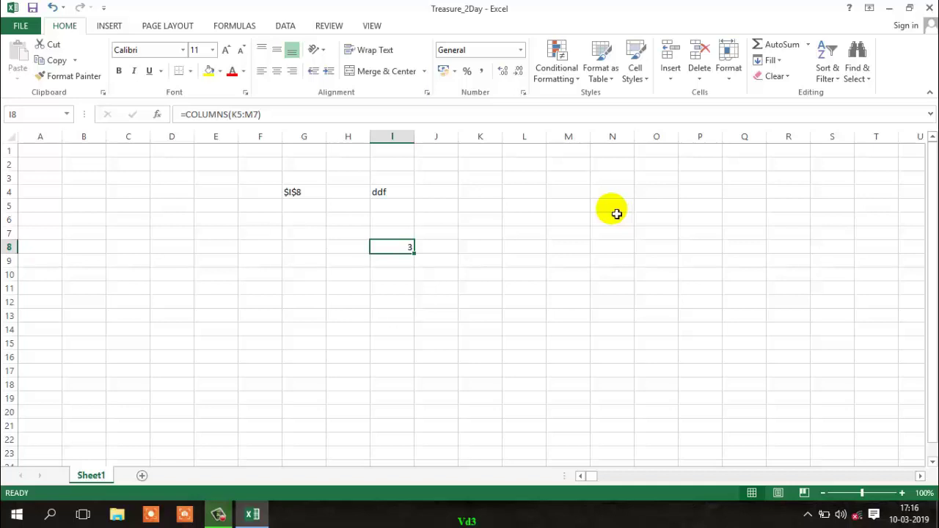
left_click(12, 151)
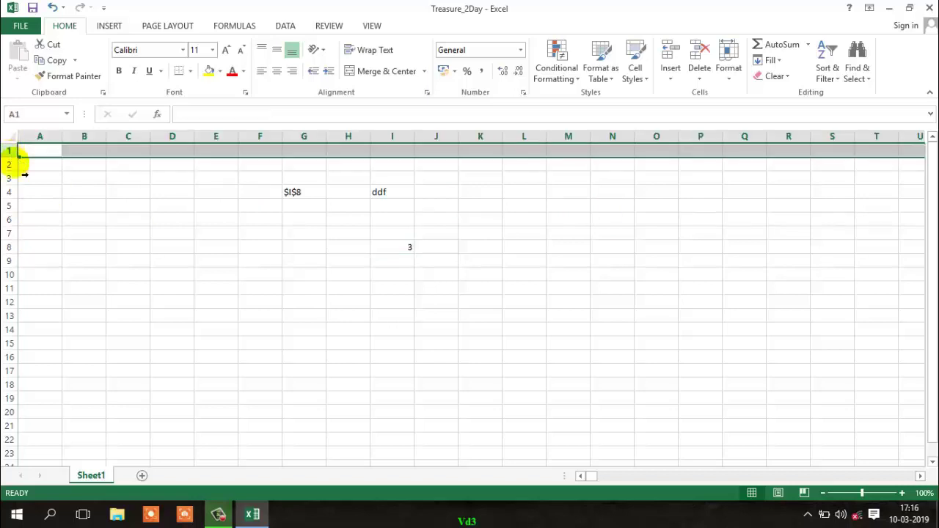
left_click(13, 164)
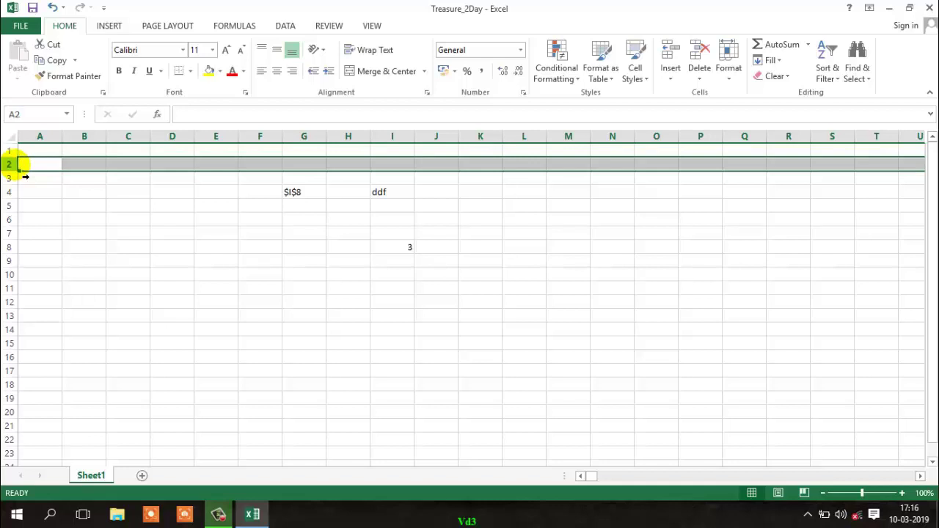
key("F9")
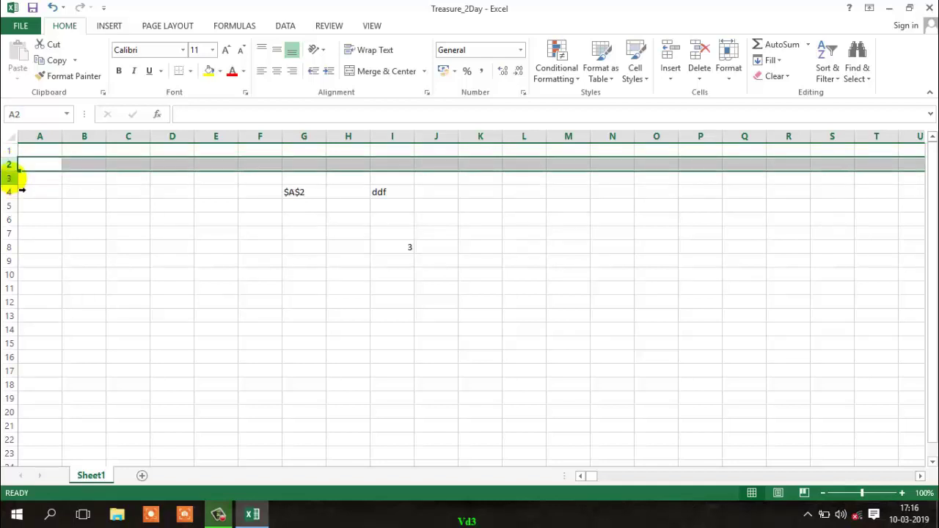
left_click(10, 178)
left_click(43, 211)
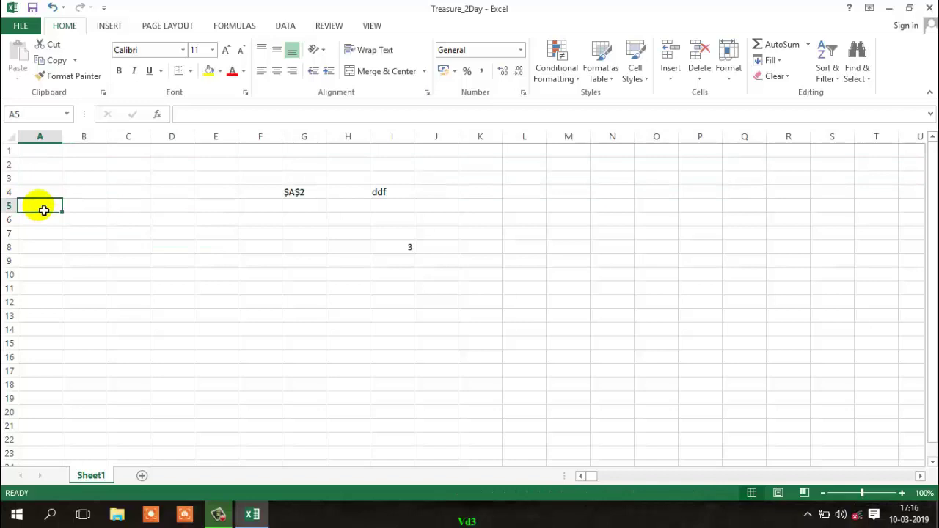
key("ctrl+Down")
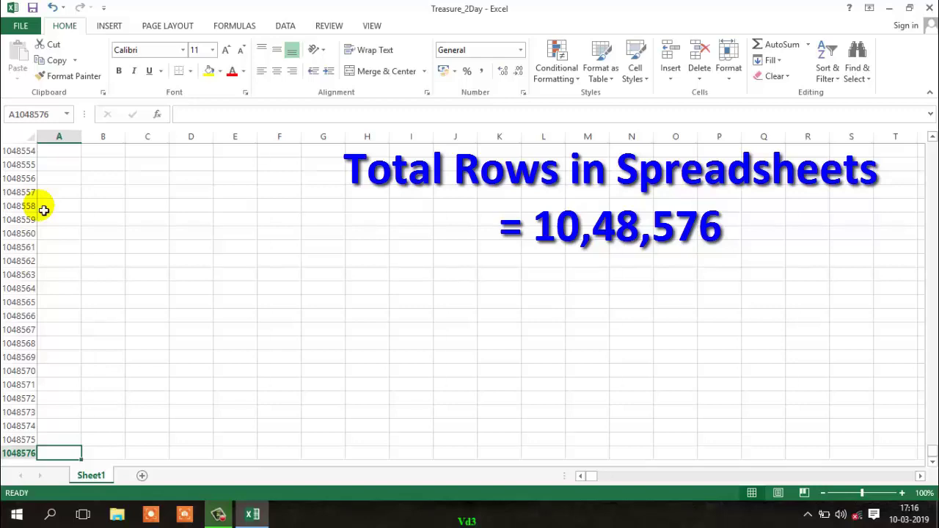
Step: Enter =ROW() in A1048576 so it returns 1048576
key("ctrl+Up")
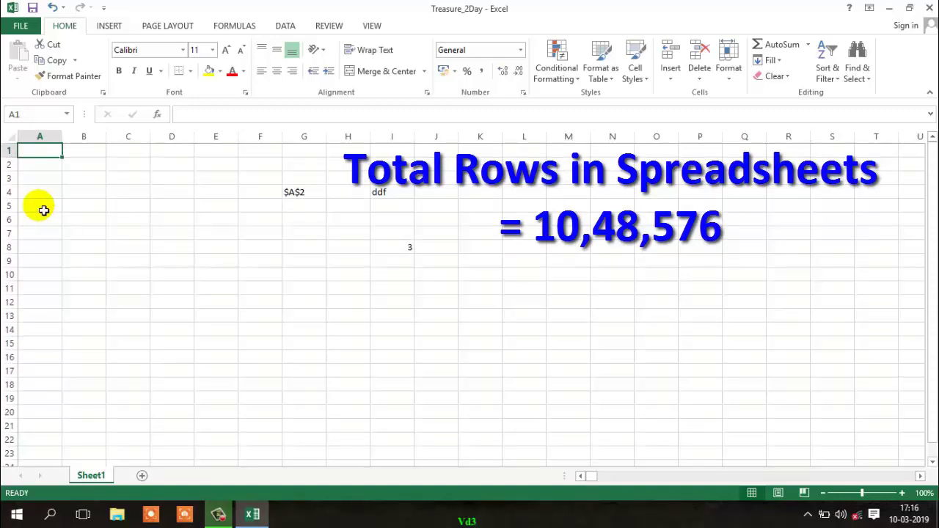
key("ctrl+Down")
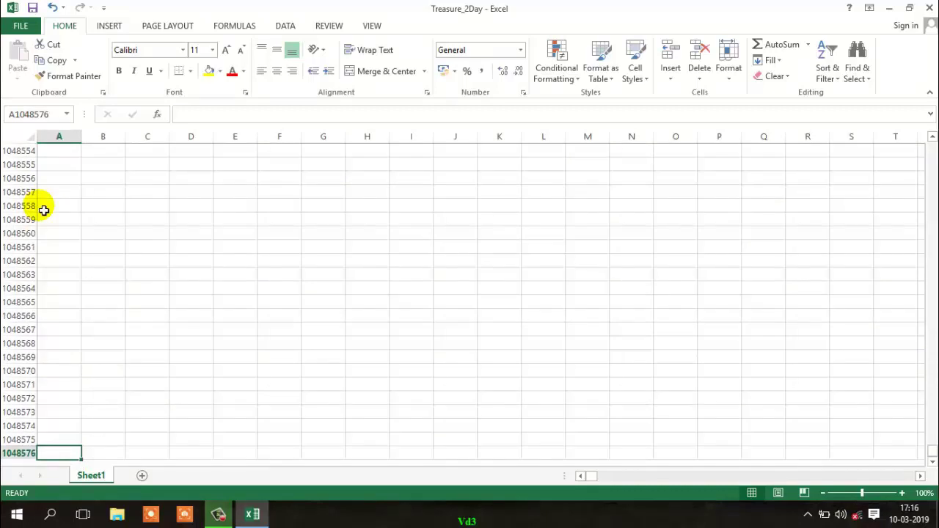
type("=")
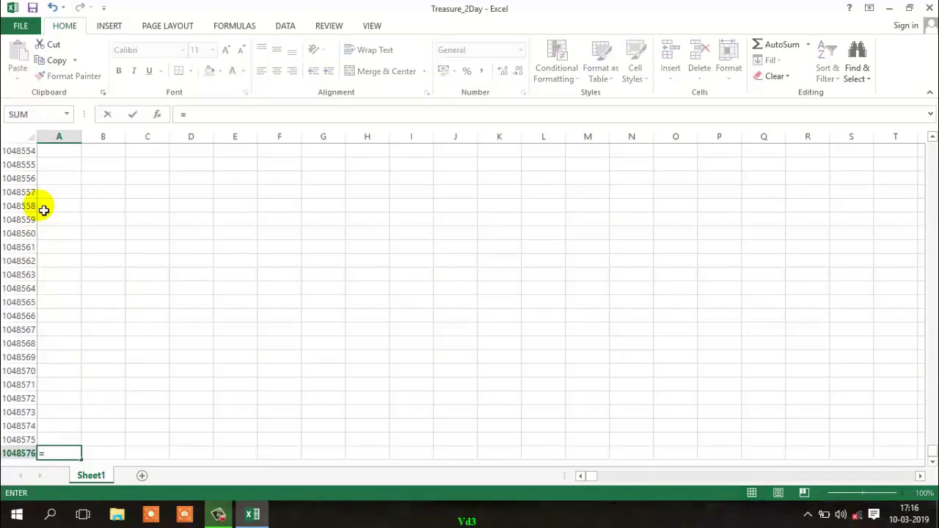
type("ro")
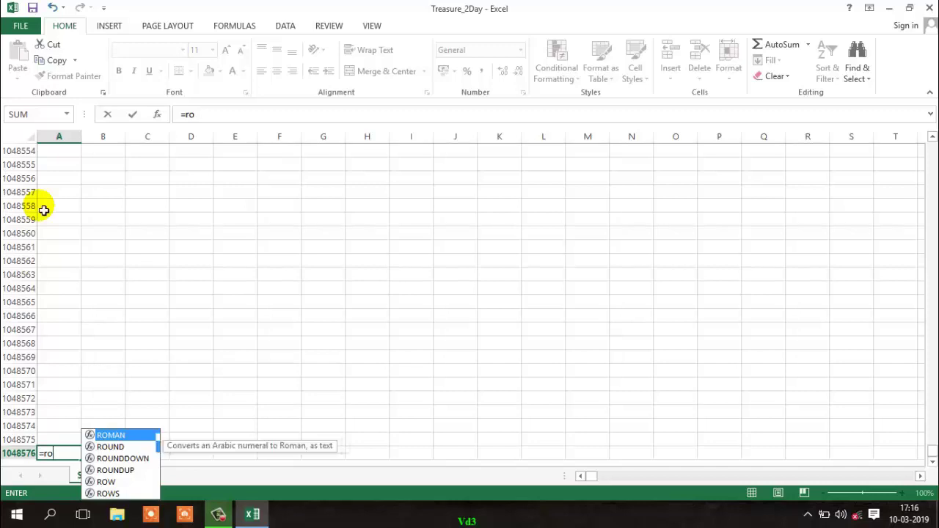
key("Down")
key("Down")
key("Down")
key("Down")
key("Tab")
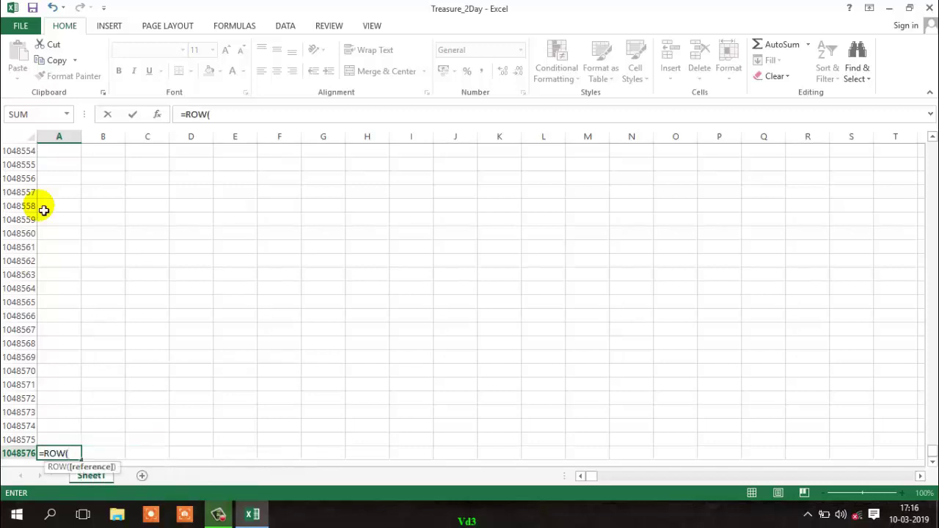
key("Return")
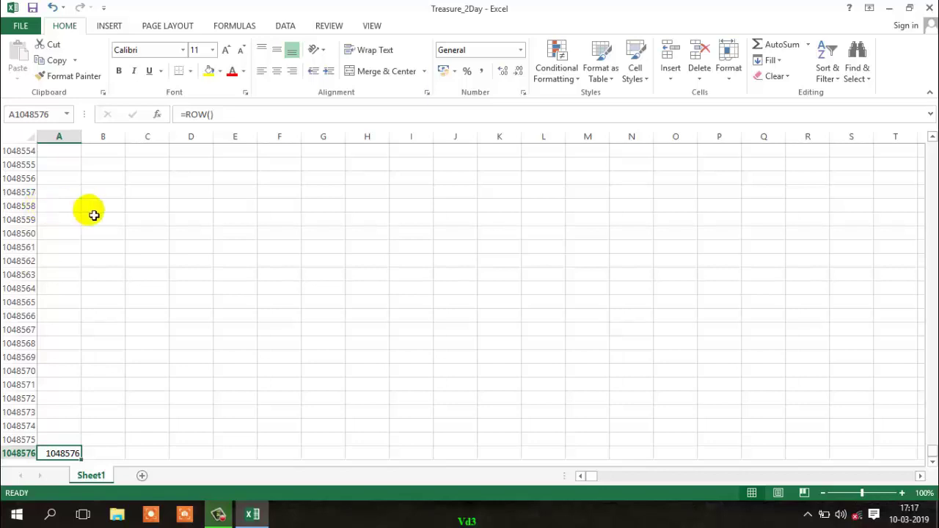
left_click(195, 210)
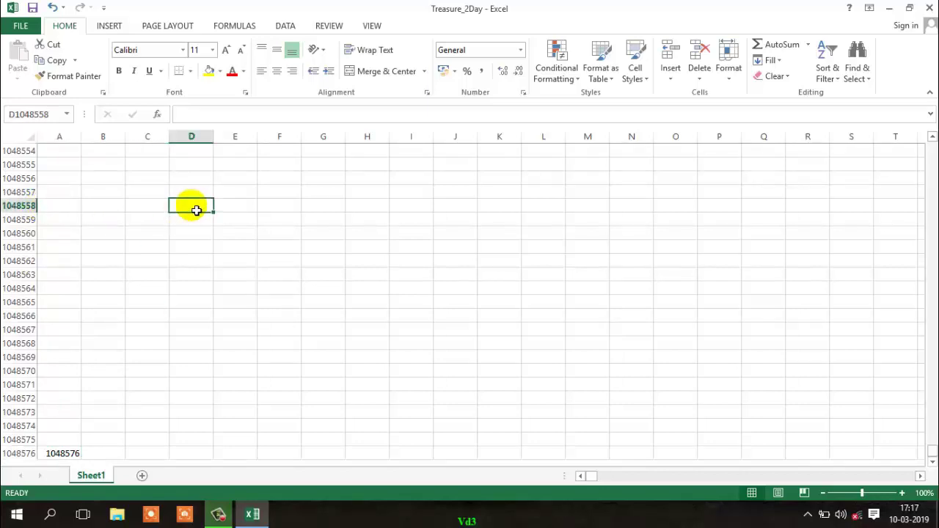
Step: Enter =ROWS(I1048558:I1048564) in F1048558 to count that range's 7 rows
left_click(285, 206)
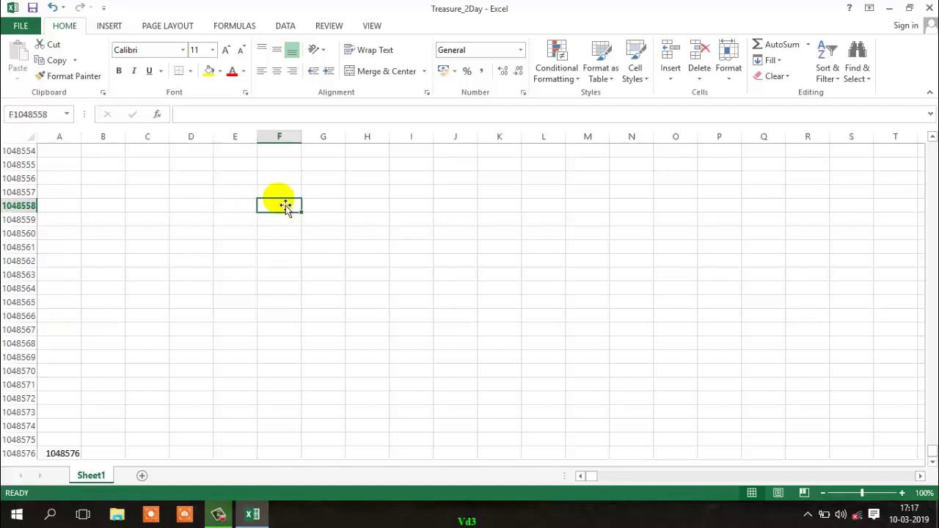
type("=rows")
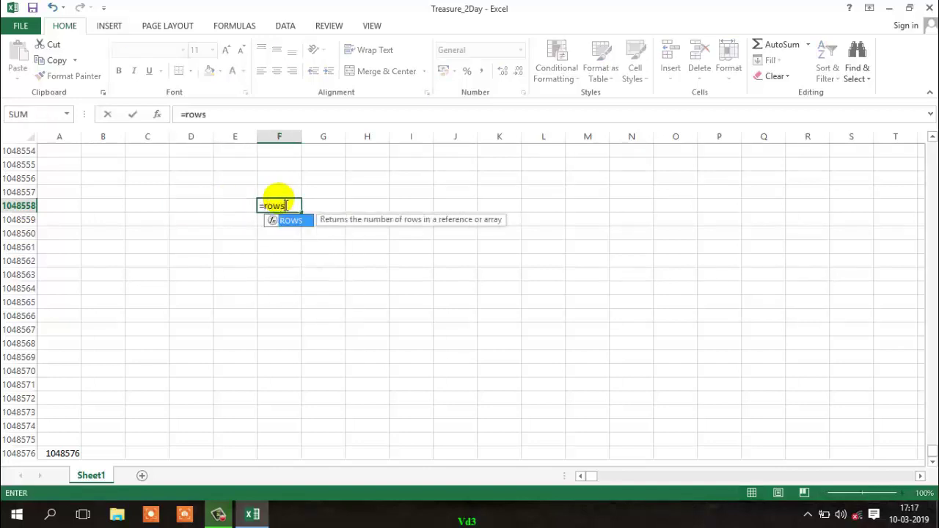
key("Tab")
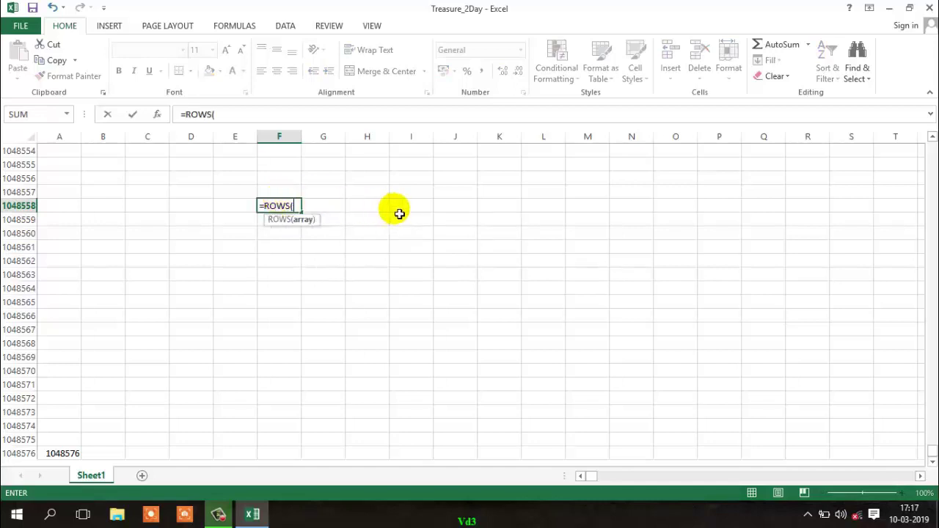
left_click(424, 208)
key("shift+Down")
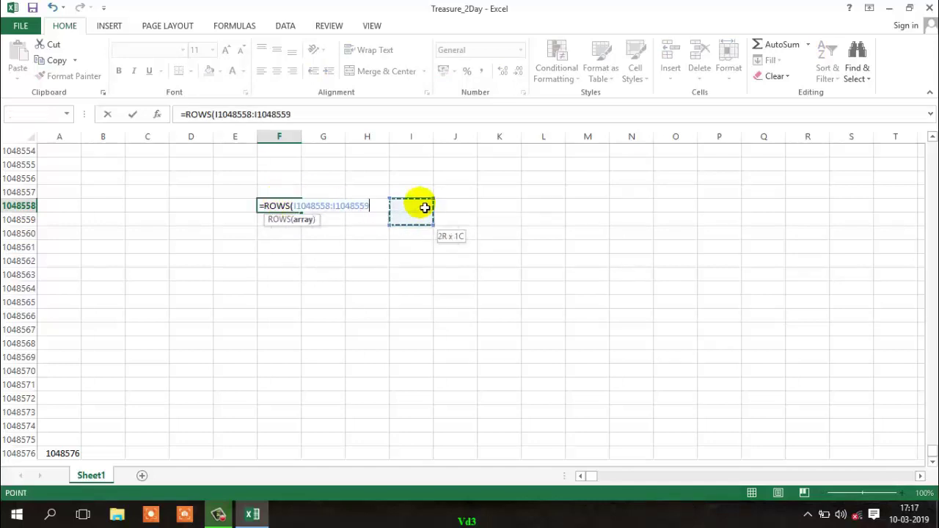
key("shift+Down")
key("shift+Down")
key("shift+Down")
key("shift+Down")
key("shift+Down")
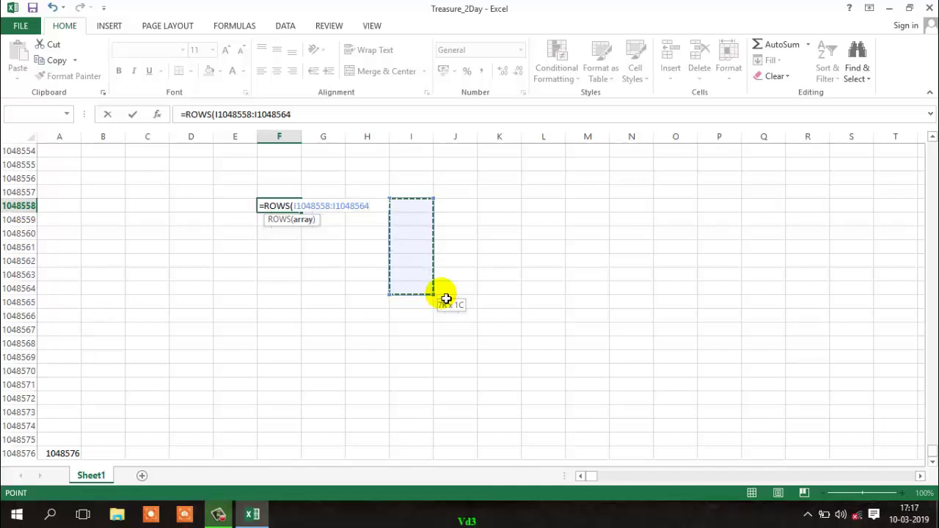
key("Return")
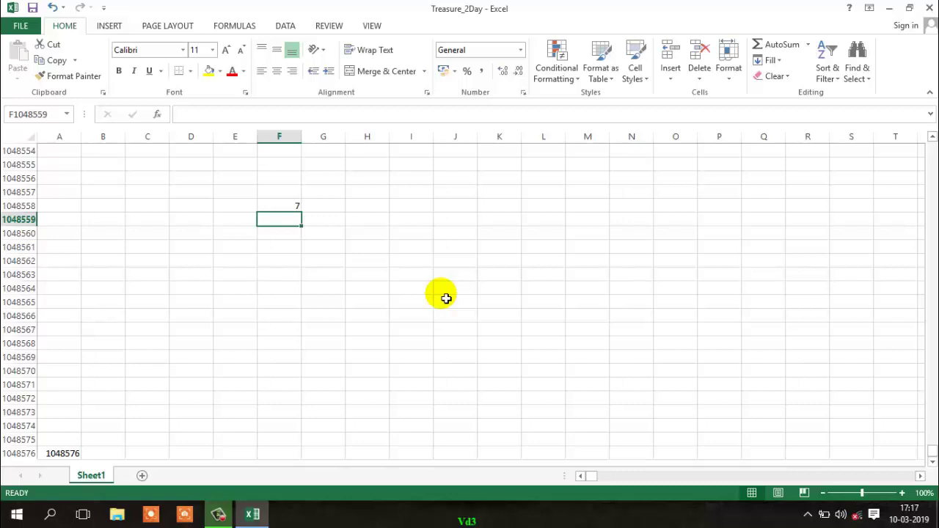
Step: Enter =CELL("row") in F1048559
type("=")
type("ce")
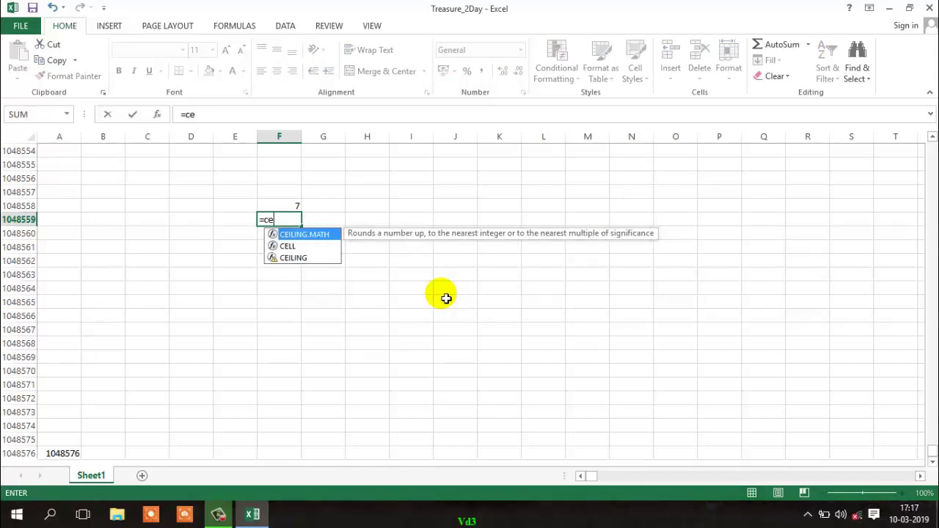
type("ll(\"row\"")
key("Return")
key("Up")
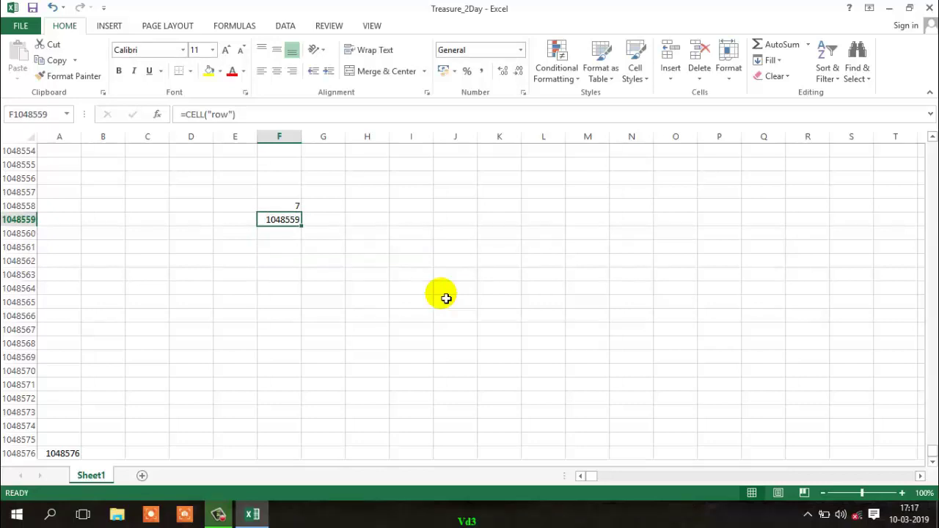
Step: Put 46464 in F1048562 so the CELL formula reports row 1048562
left_click(284, 264)
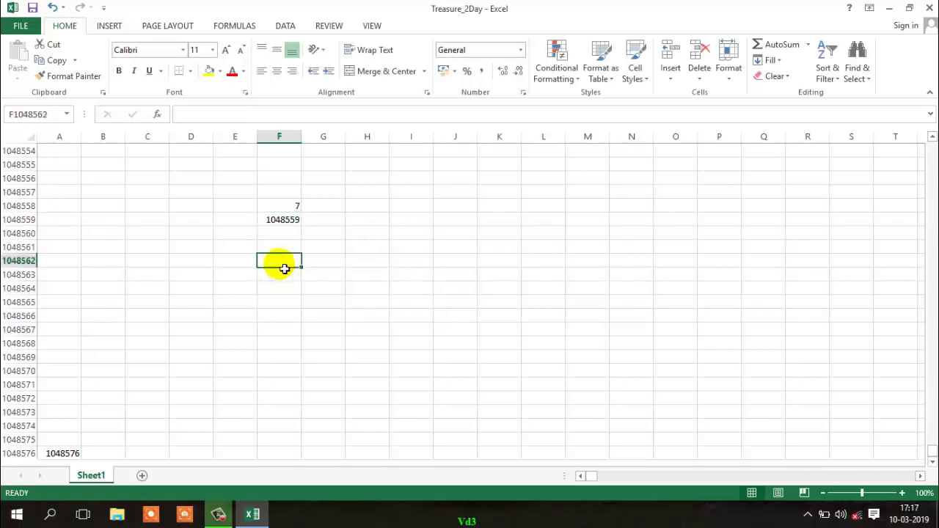
type("46464")
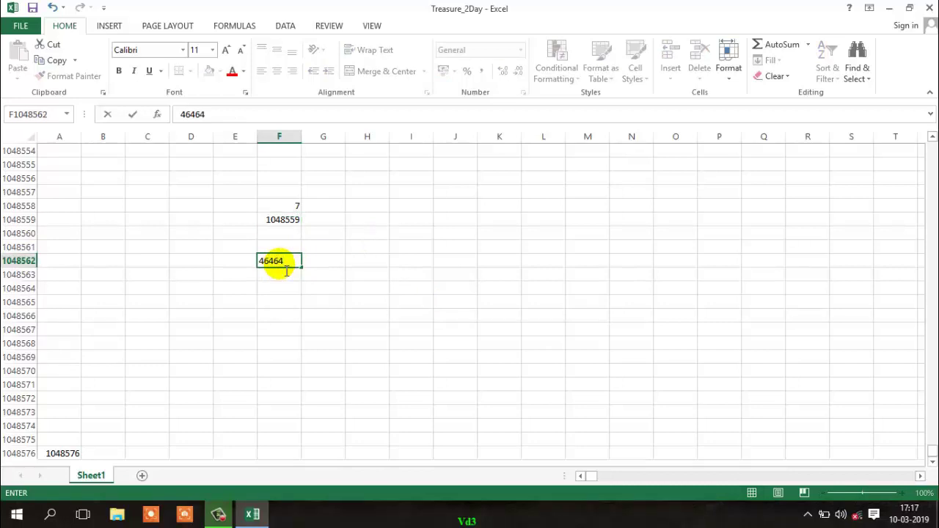
left_click(285, 270)
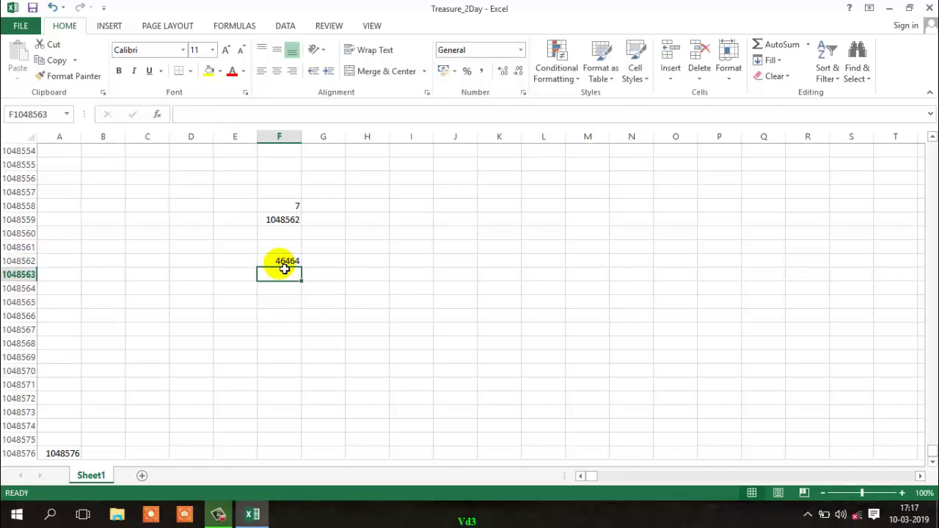
key("Up")
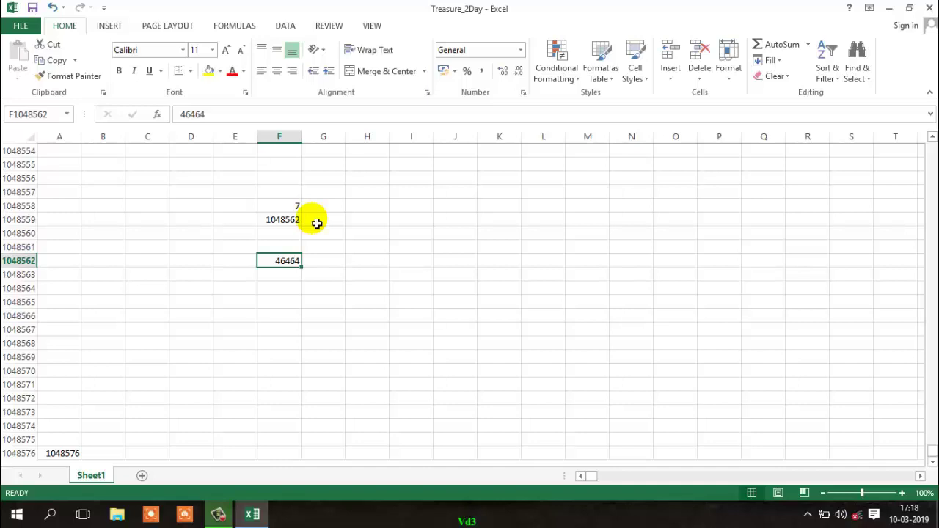
Step: Jump up to G4's address formula, then select columns A, B, C:D and D in turn
left_click(326, 222)
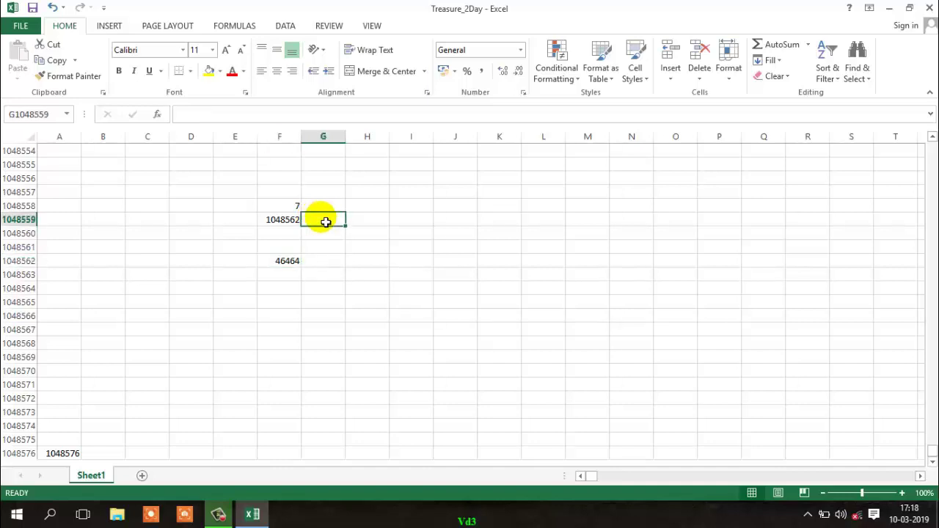
key("ctrl+Up")
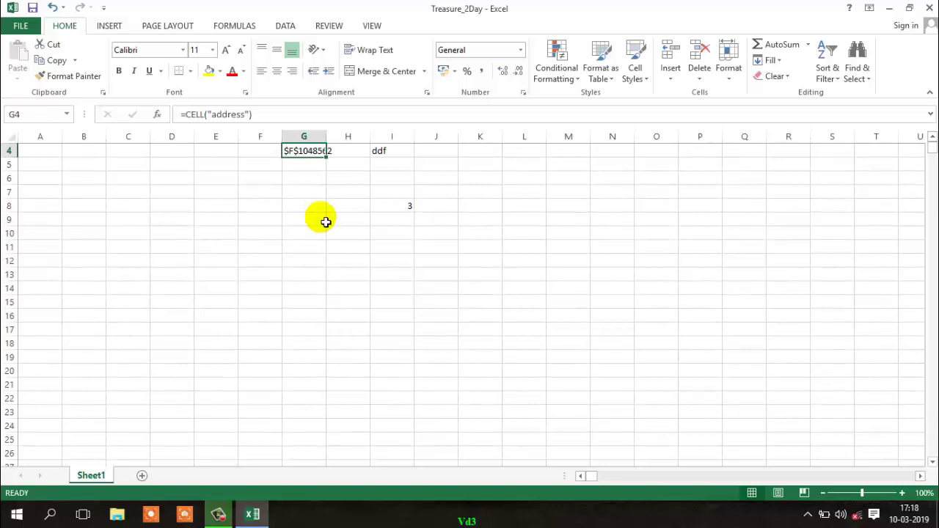
key("Down")
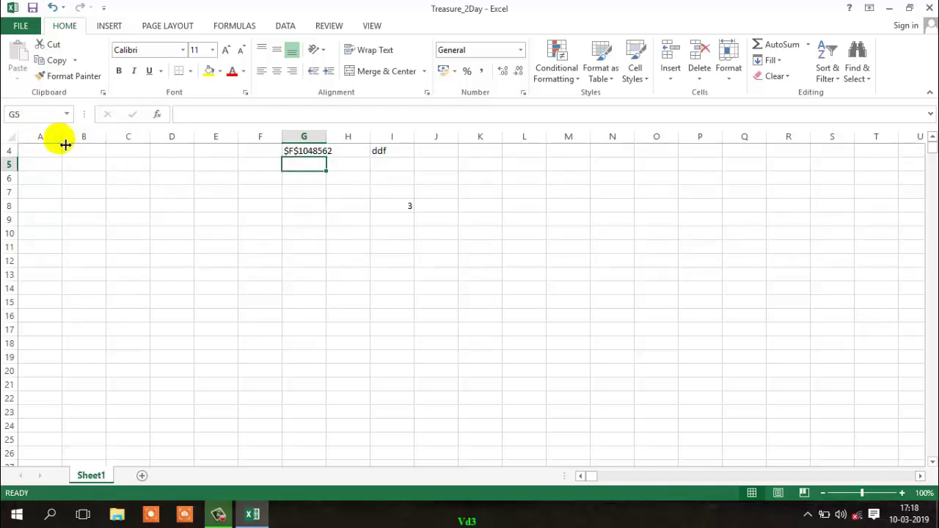
left_click(51, 138)
left_click(102, 139)
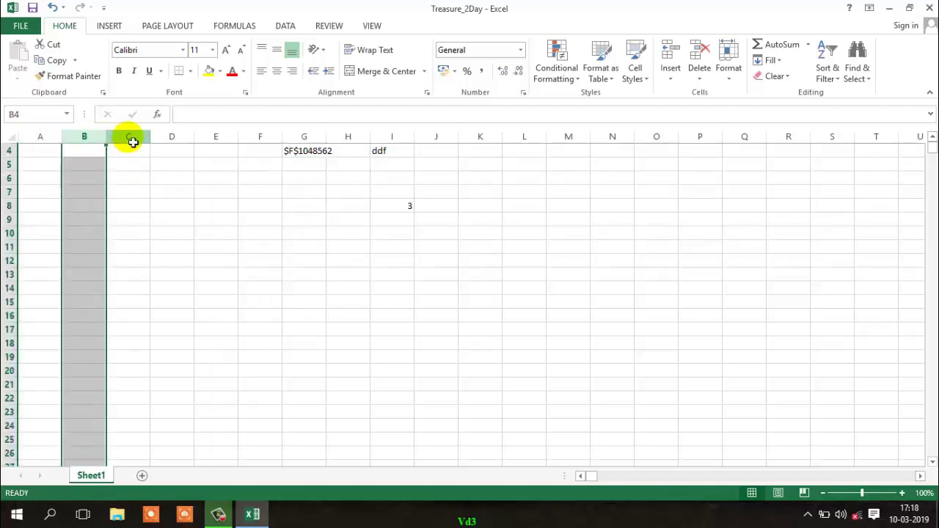
left_click_drag(132, 142, 171, 140)
left_click(174, 143)
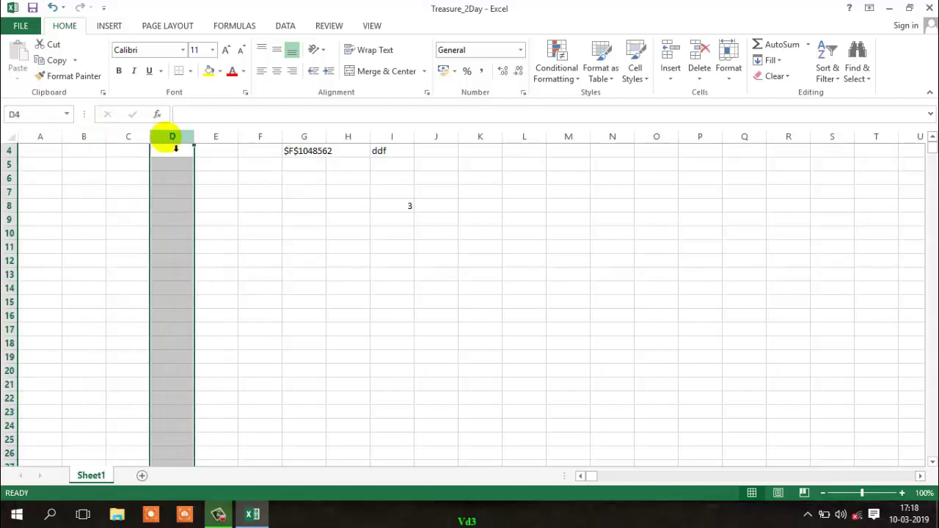
Step: Select A7, return to A1, then select rows 2:3, row 5 and cell G3
left_click(65, 194)
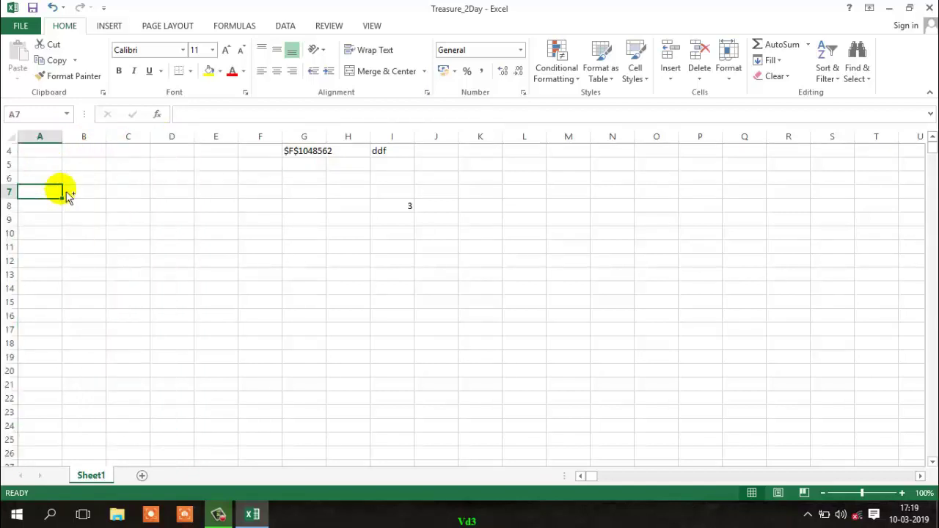
key("ctrl+Home")
left_click_drag(10, 164, 11, 179)
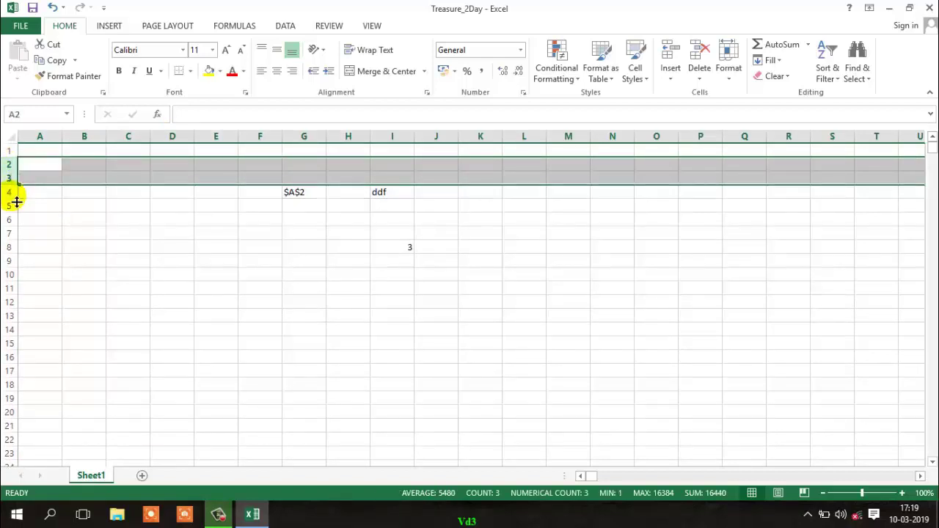
left_click(12, 206)
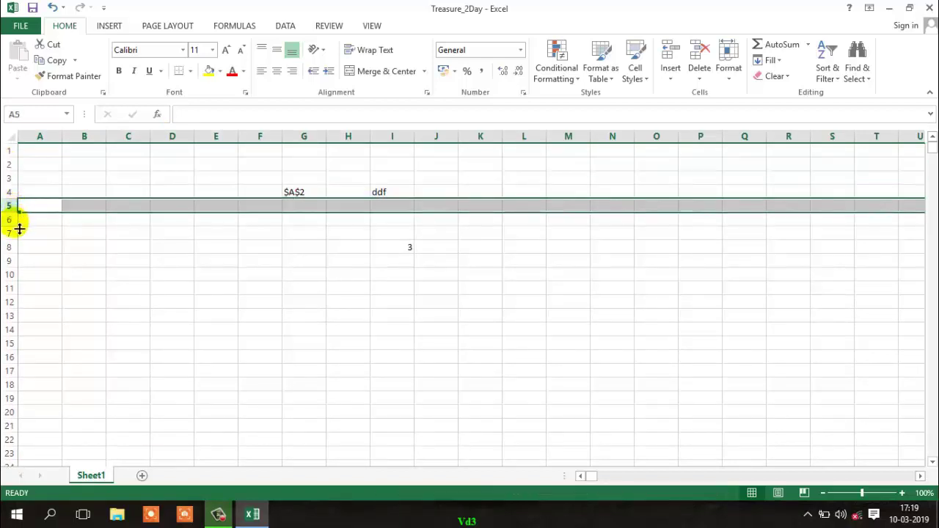
left_click(290, 180)
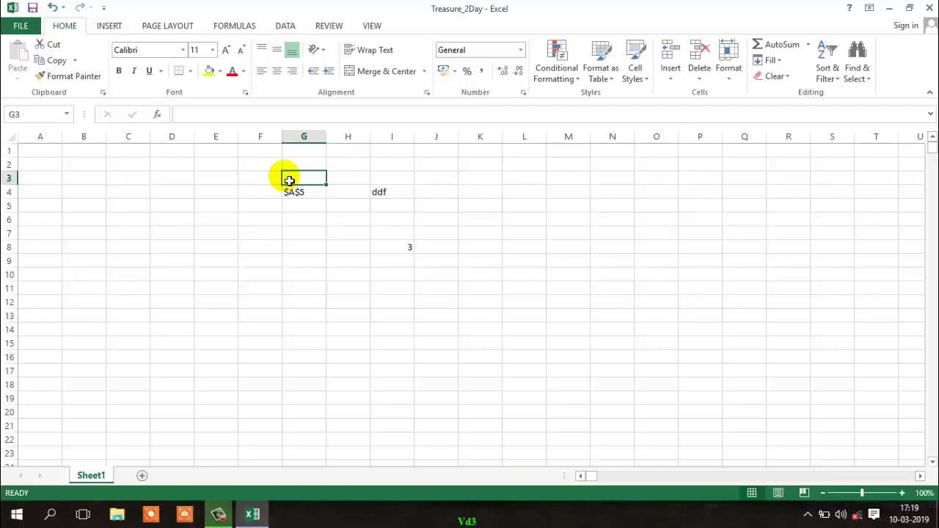
Step: Hide the sheet's row and column headings from the View tab
key("alt")
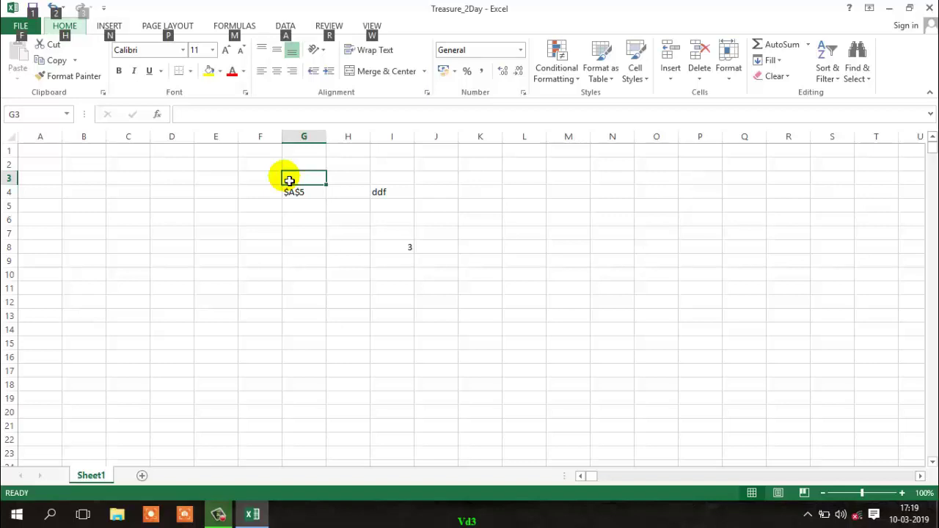
key("w")
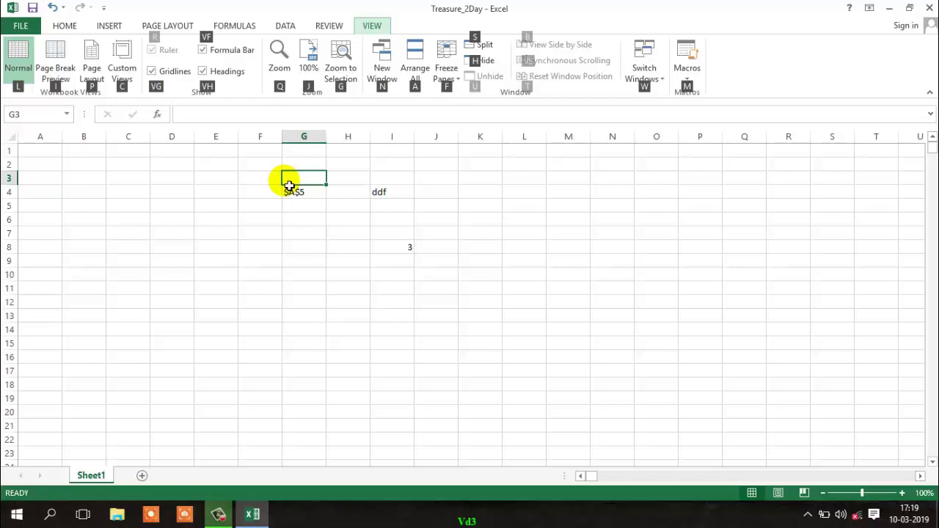
key("v")
key("h")
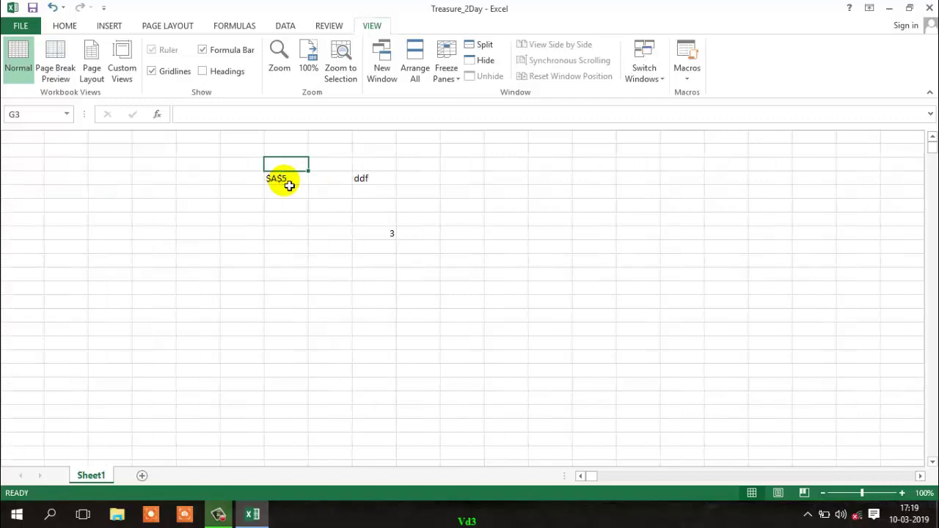
Step: Turn the headings back on, then select K5 and F3
left_click(221, 72)
left_click(257, 194)
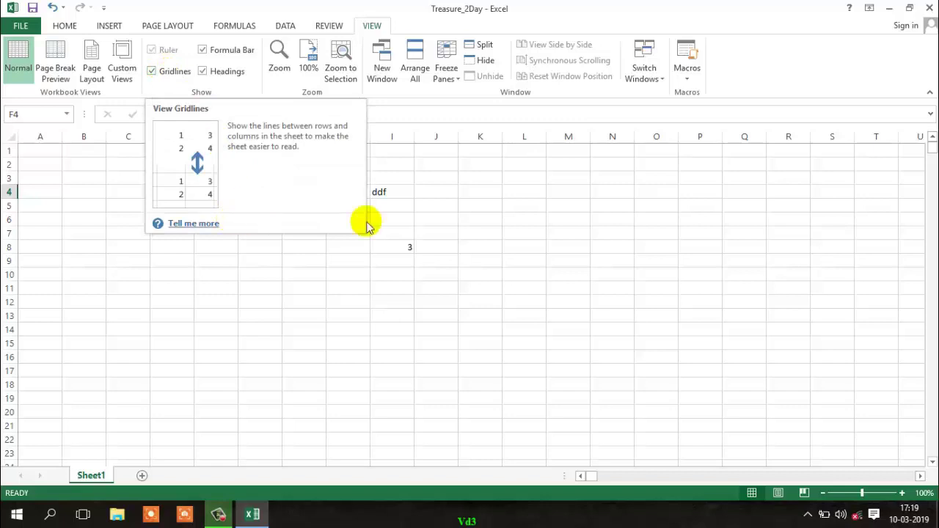
left_click(484, 211)
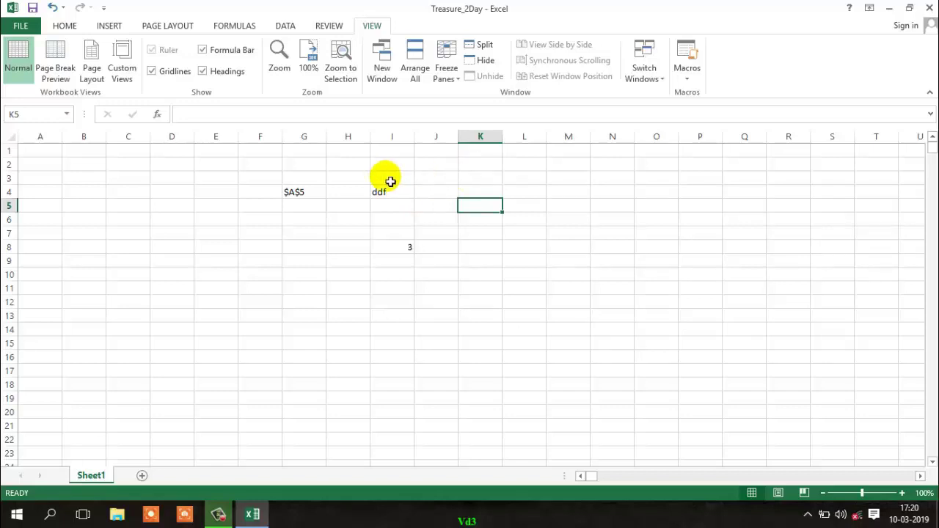
left_click(249, 179)
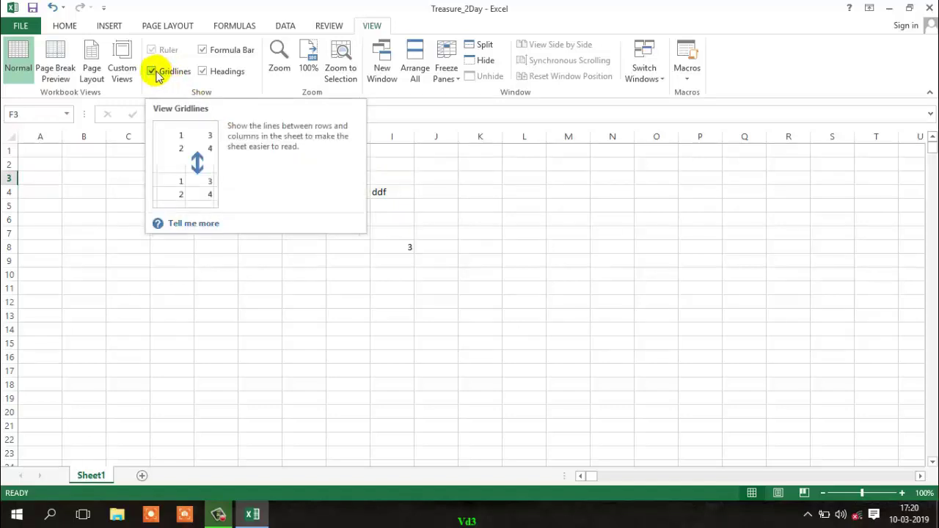
left_click(448, 222)
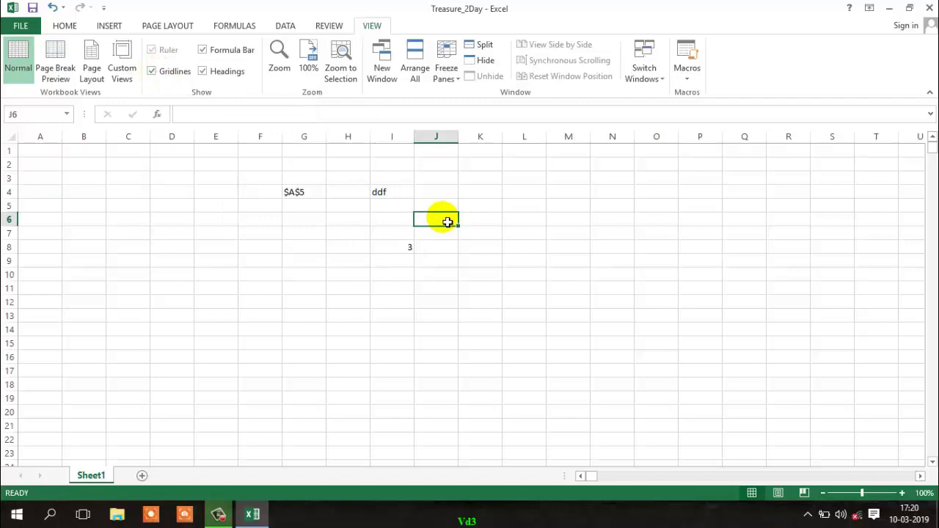
key("alt")
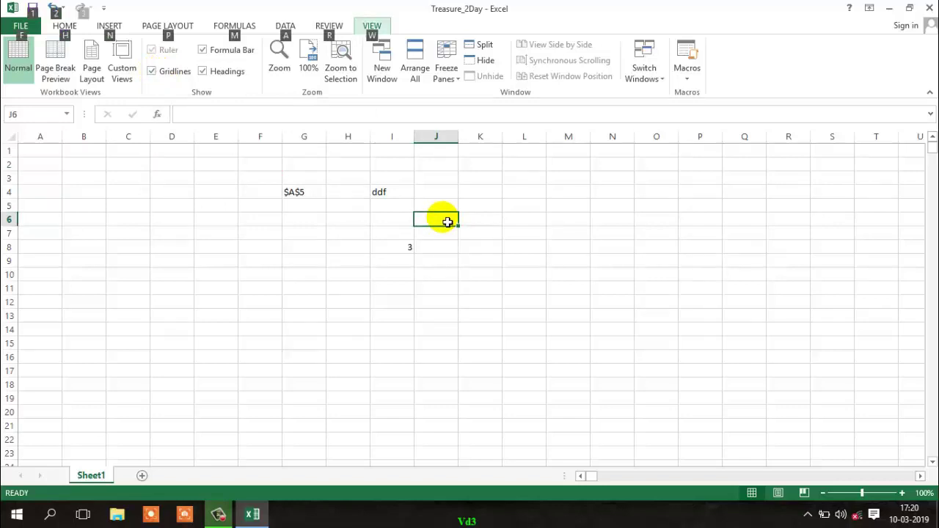
key("w")
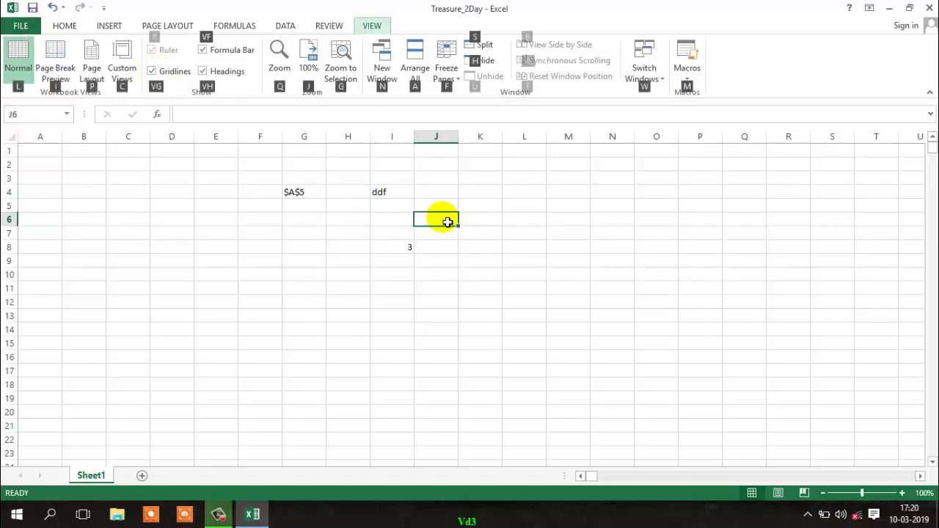
key("v")
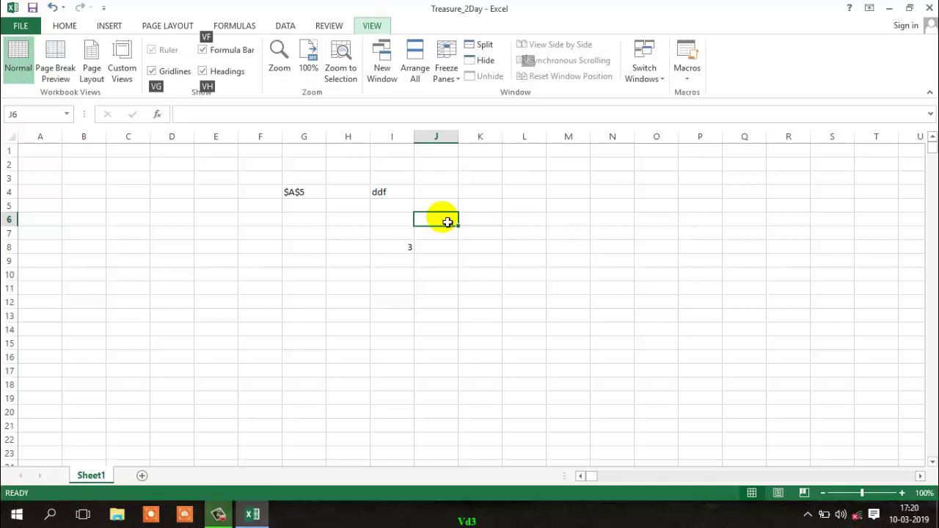
key("g")
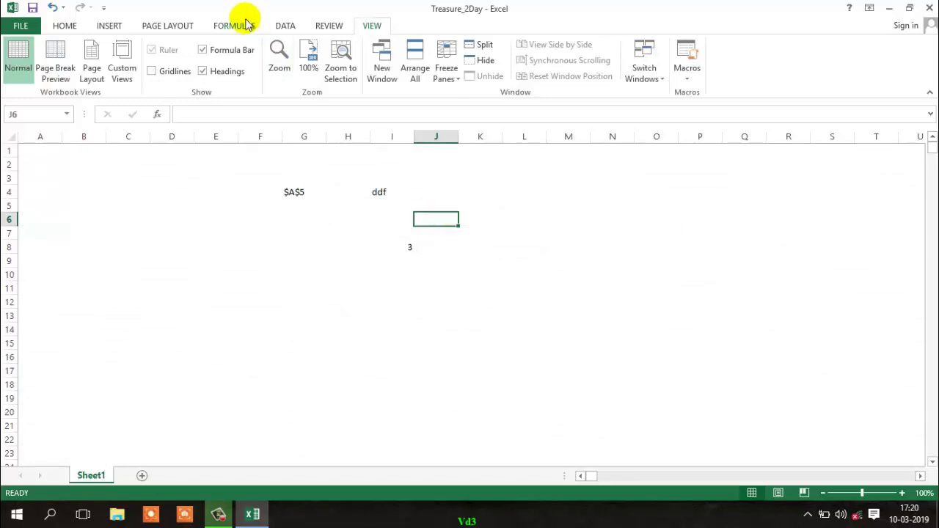
left_click(152, 73)
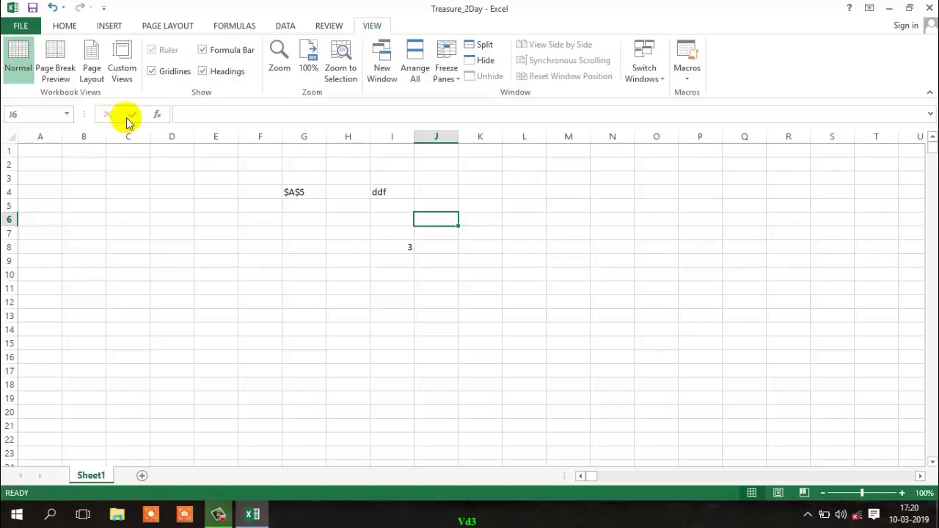
left_click(200, 210)
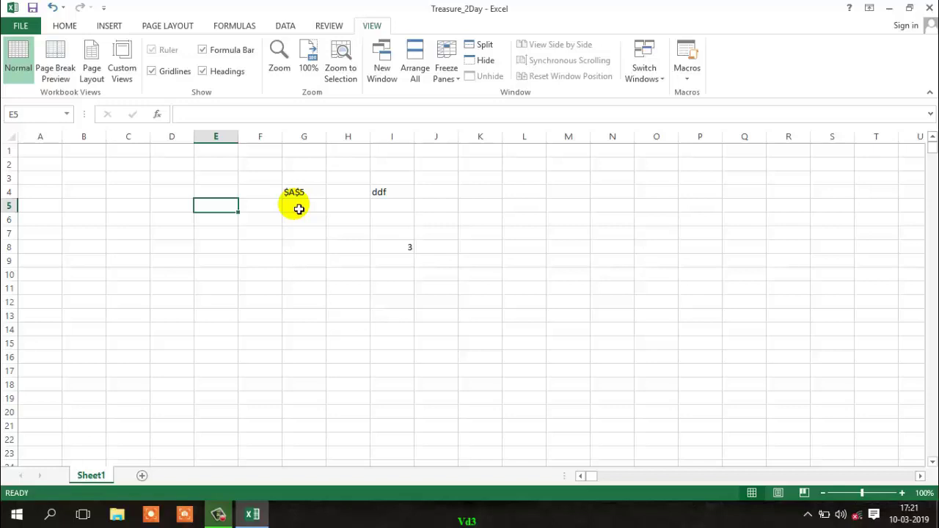
Step: Discard the unfinished 464644 entry in E5 and enter dfdfdfdf in F8
type("464644")
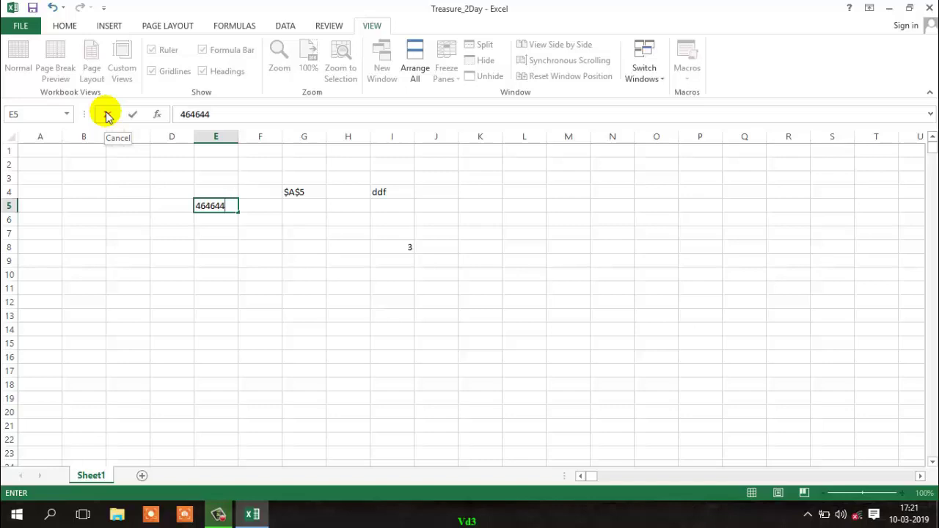
left_click(106, 114)
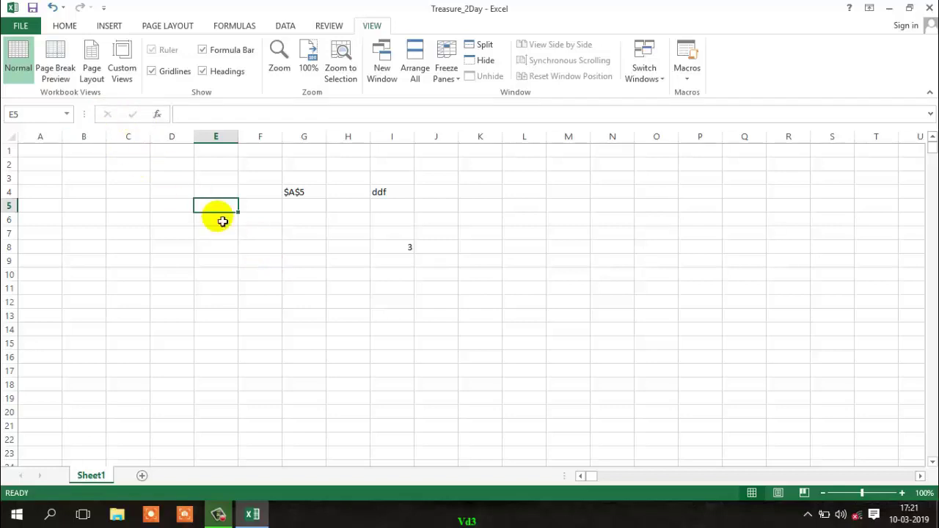
left_click(267, 255)
type("dfdfdf")
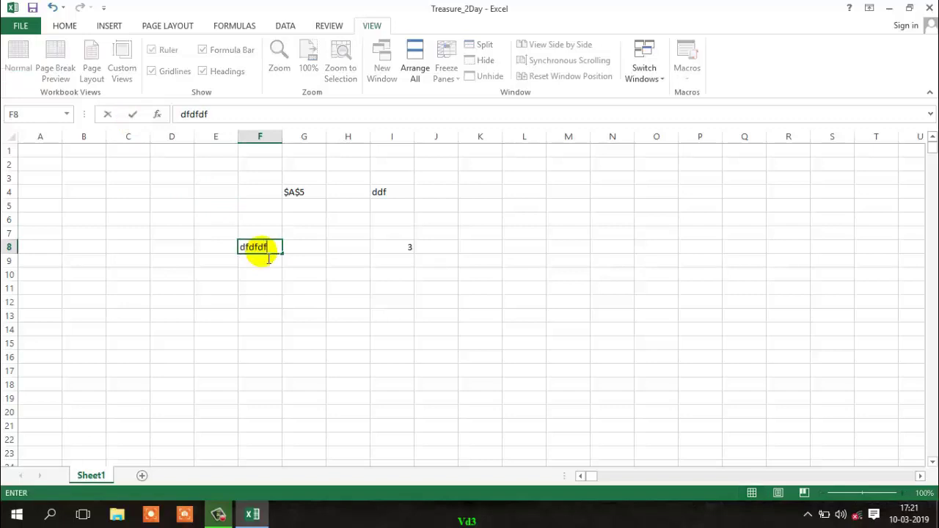
type("df")
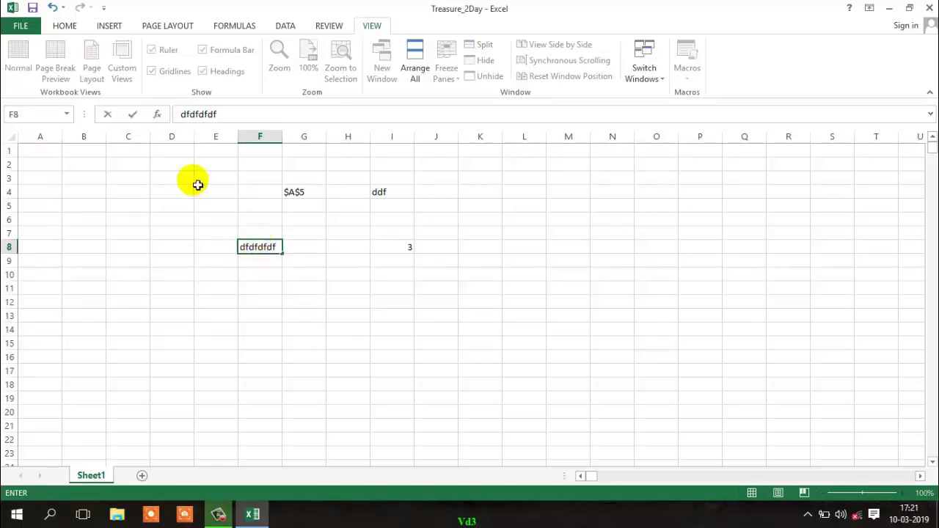
left_click(133, 118)
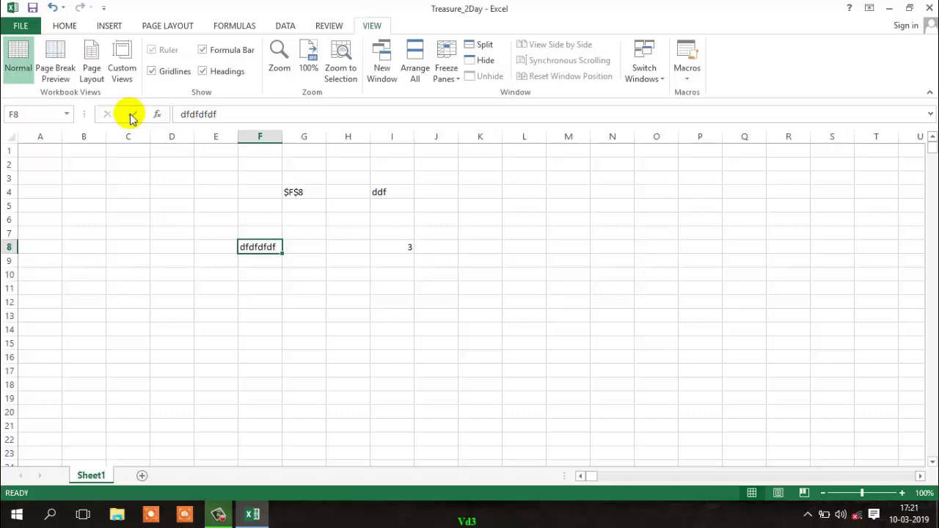
Step: Enter 4646464 in G8 so G4 reads $G$8
left_click(306, 251)
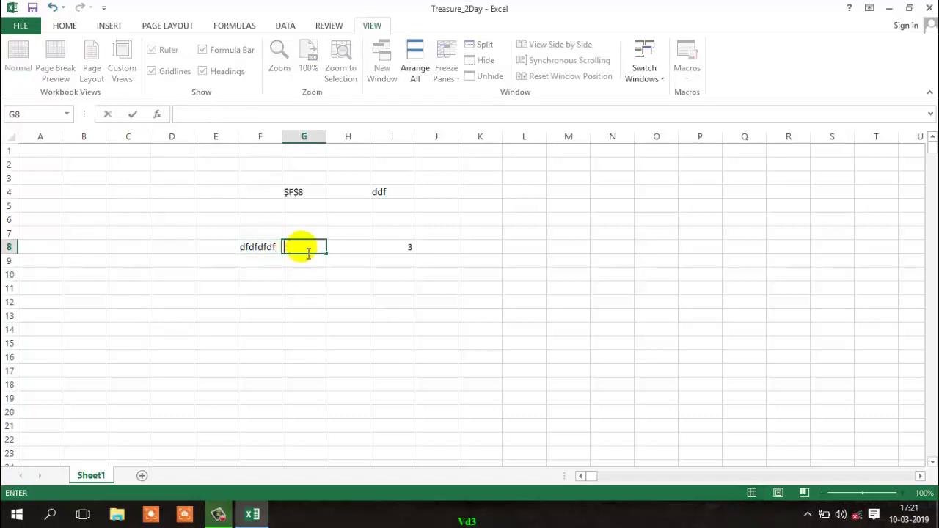
type("4646464")
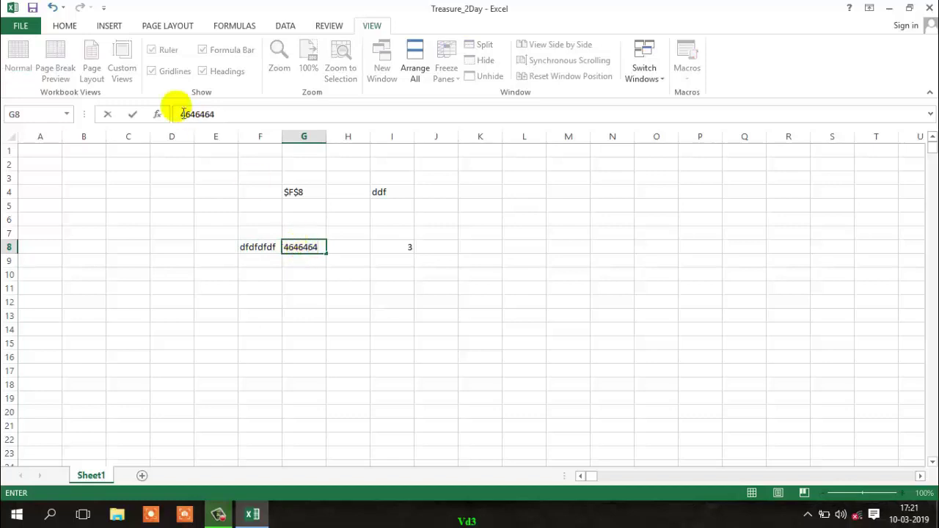
left_click(132, 115)
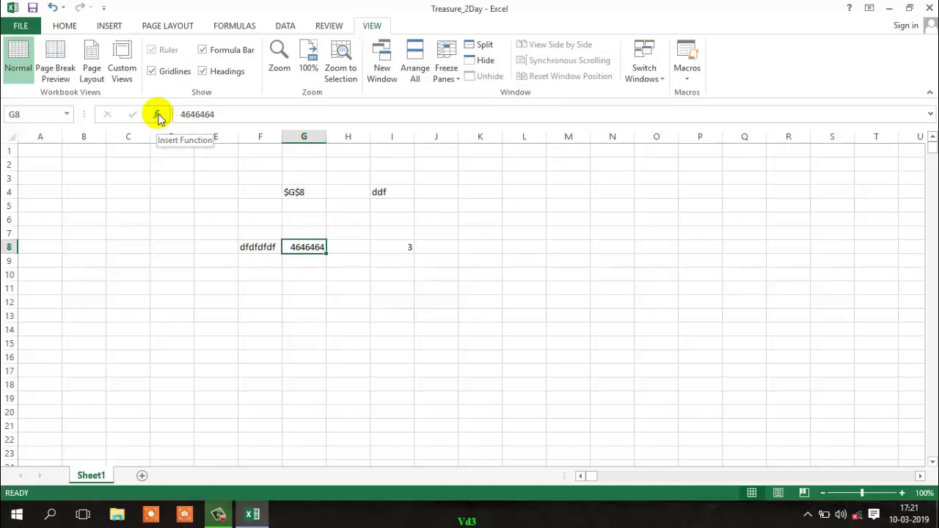
Step: Insert the SUM function in G8 with arguments 5 and 5, giving =SUM(5,5) = 10
left_click(158, 115)
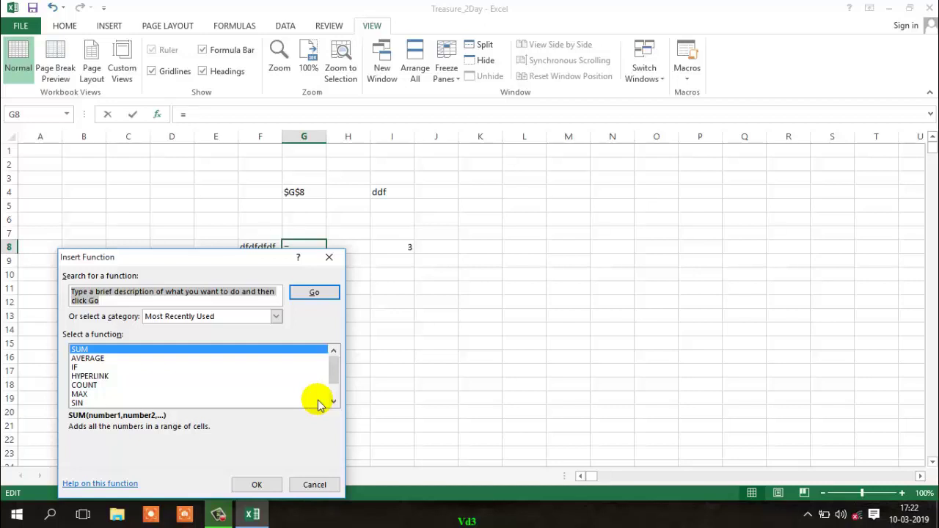
key("alt+Down")
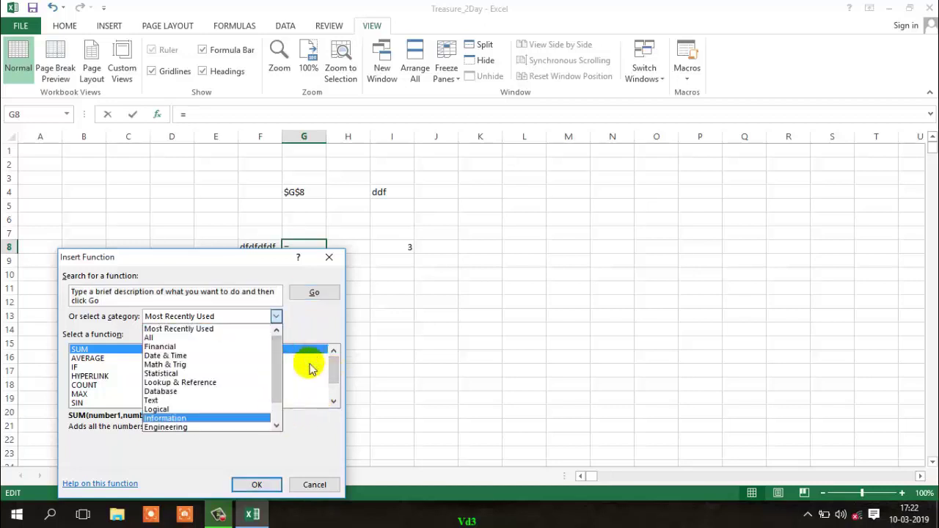
left_click(308, 385)
left_click(98, 350)
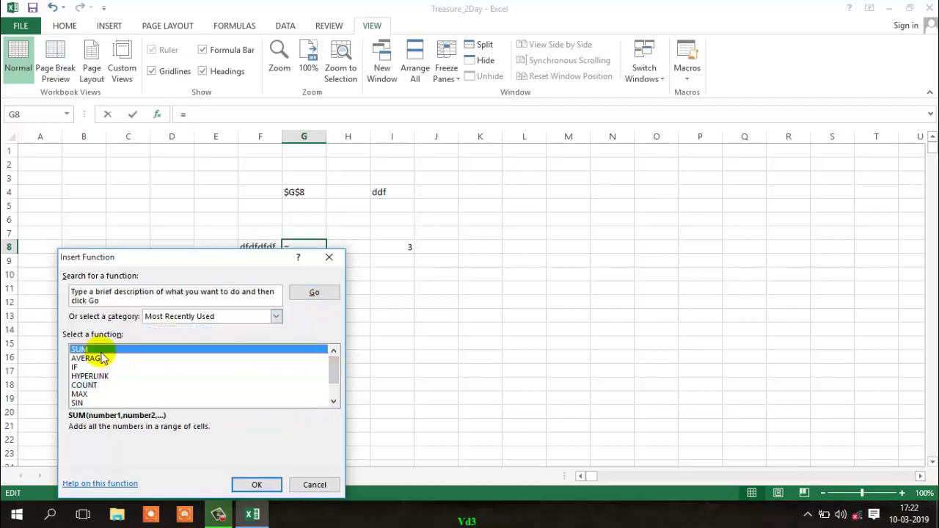
left_click(253, 484)
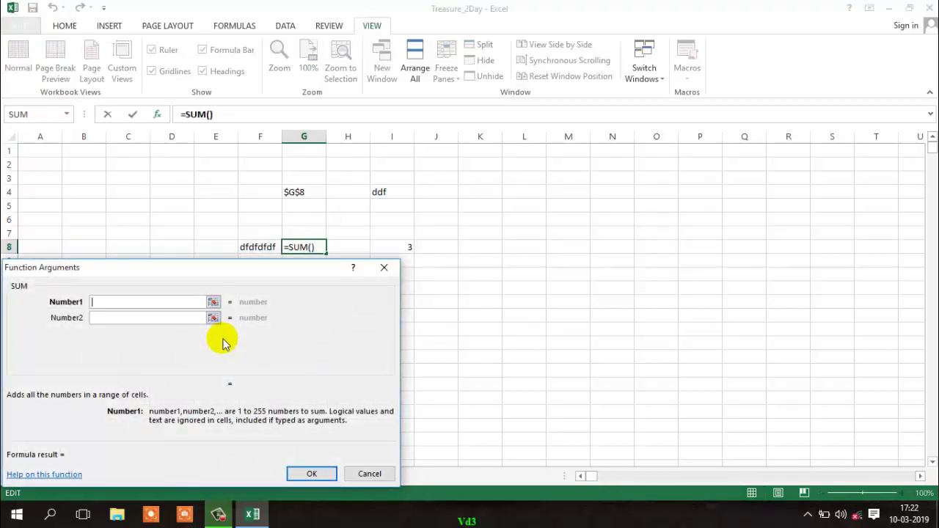
type("5")
left_click(136, 325)
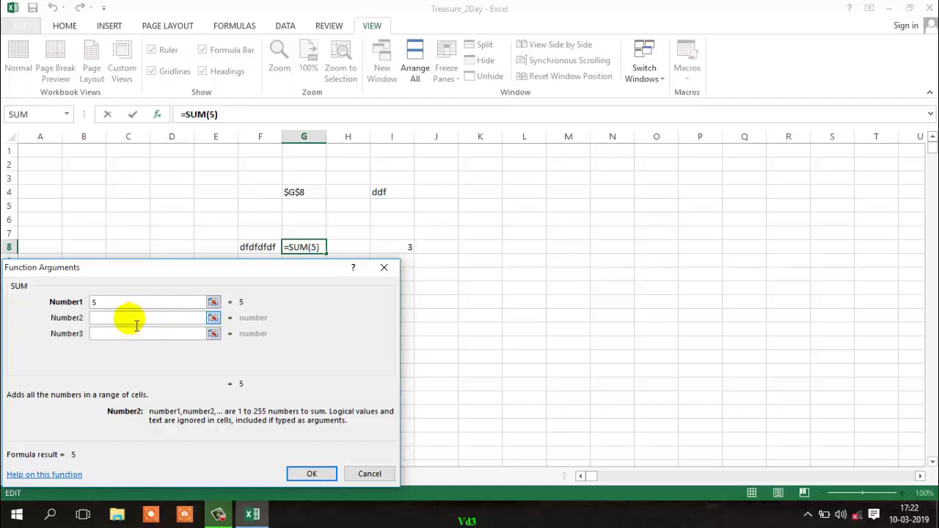
type("5")
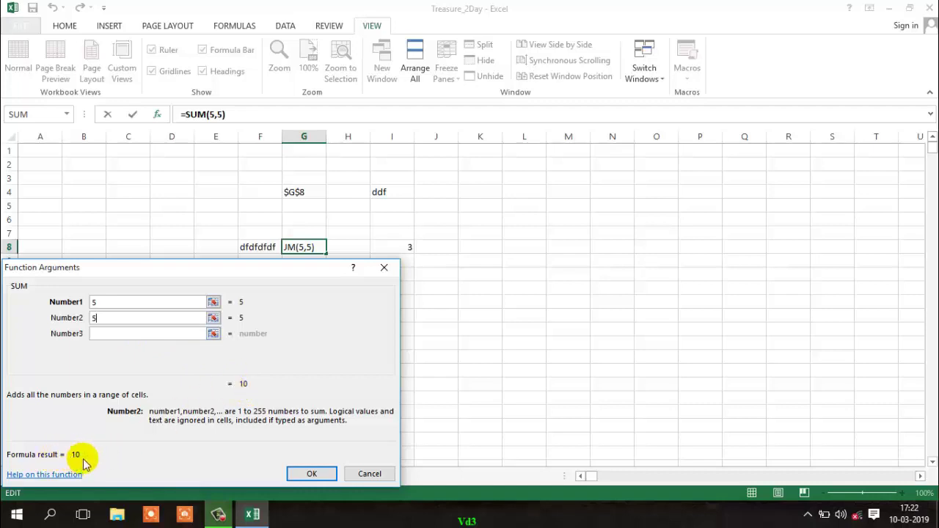
left_click(316, 475)
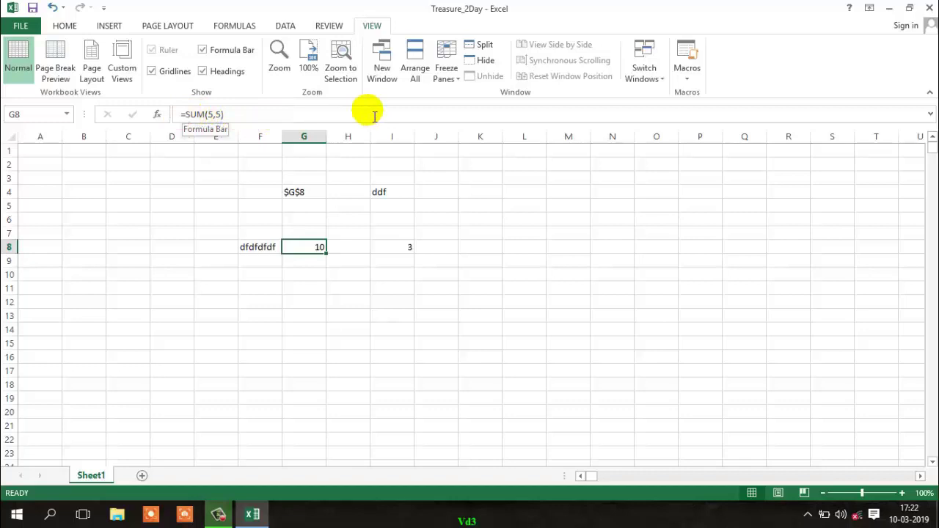
Step: Enter 46464, dfdfdfdf and dfdfdfdf464644 in I6:I8, then start typing =MA in I11
left_click(389, 224)
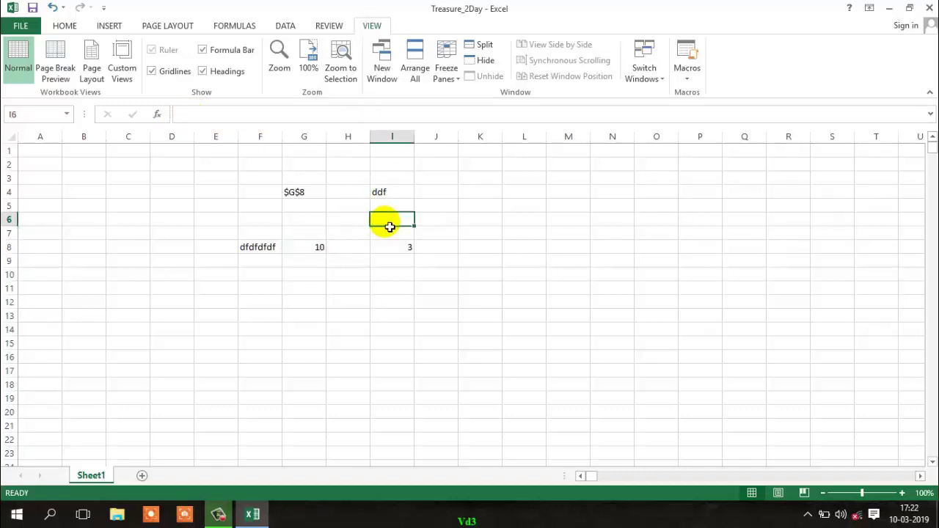
type("46464")
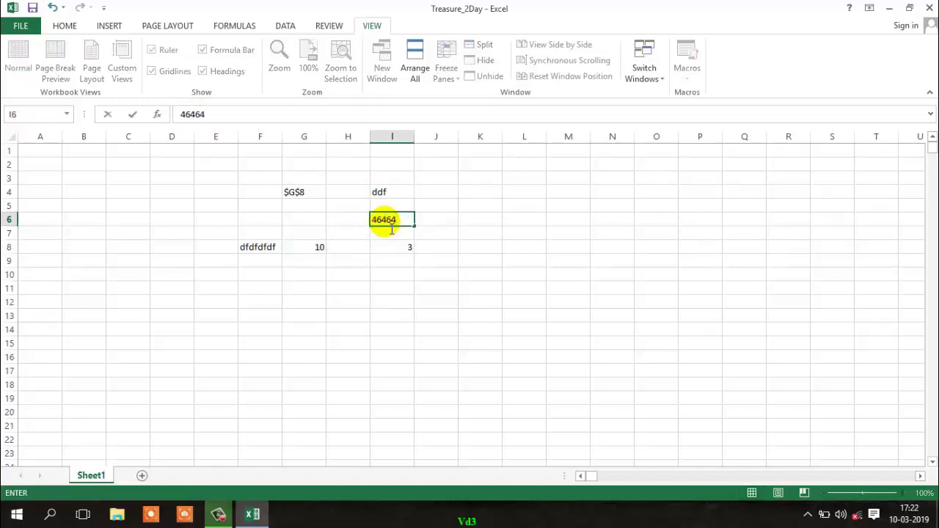
key("Return")
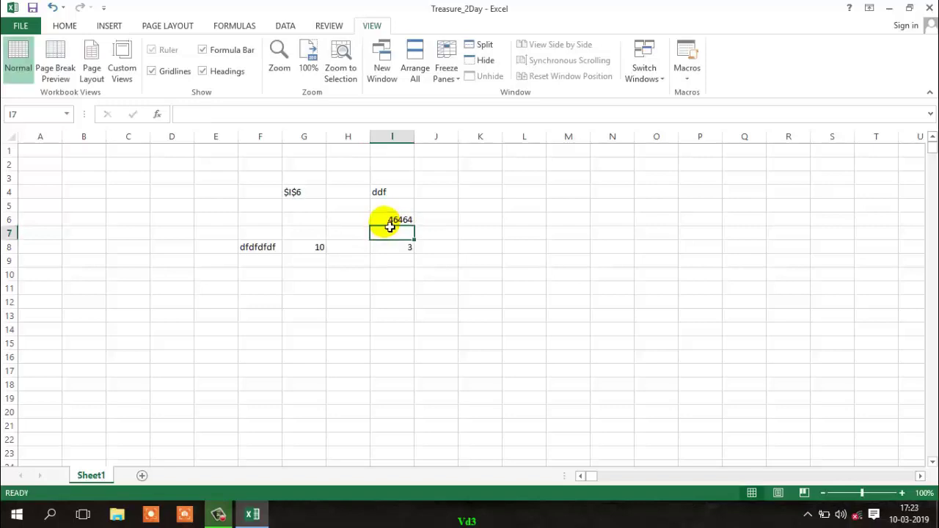
type("dfdfdfdf")
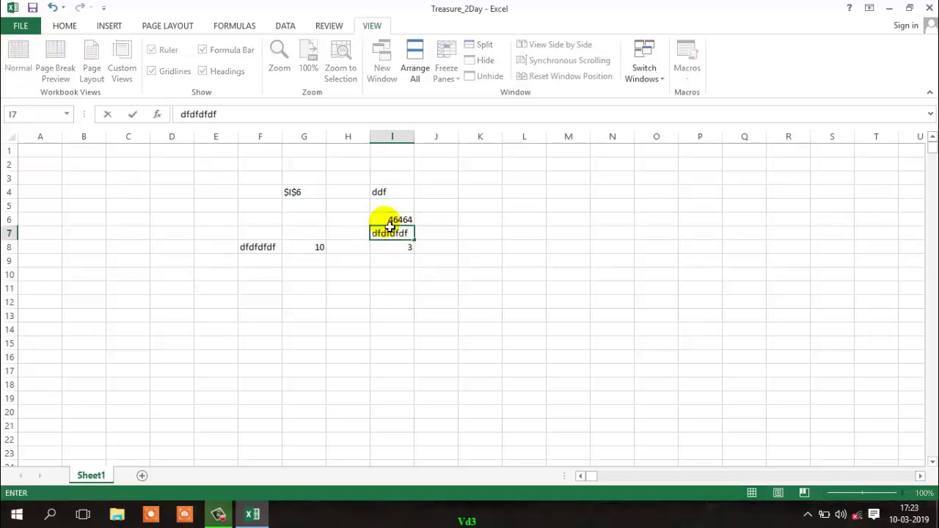
key("Return")
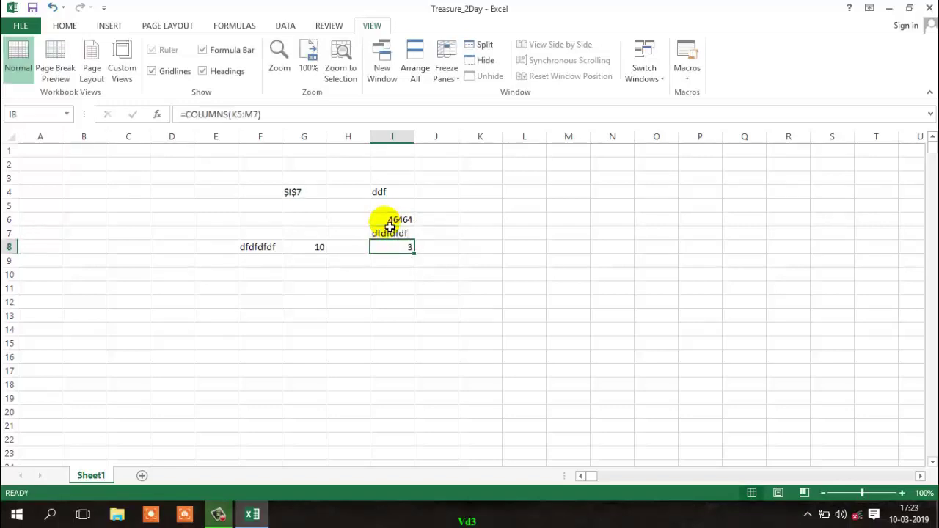
type("dfdfdfdf")
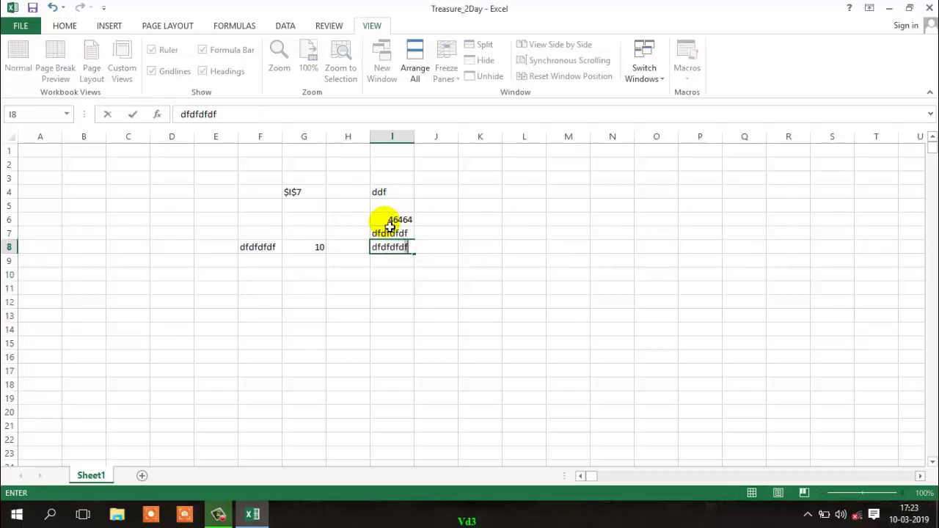
type("464644")
key("Return")
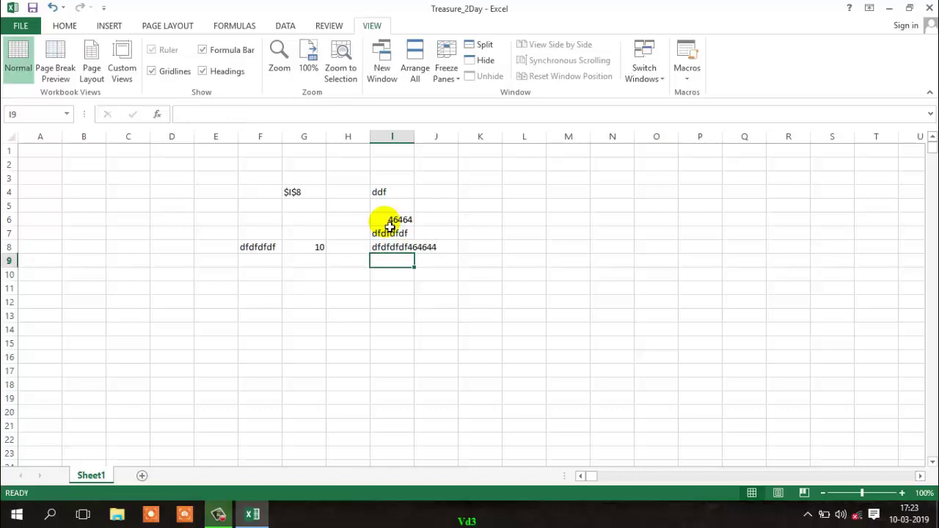
key("Down")
key("Down")
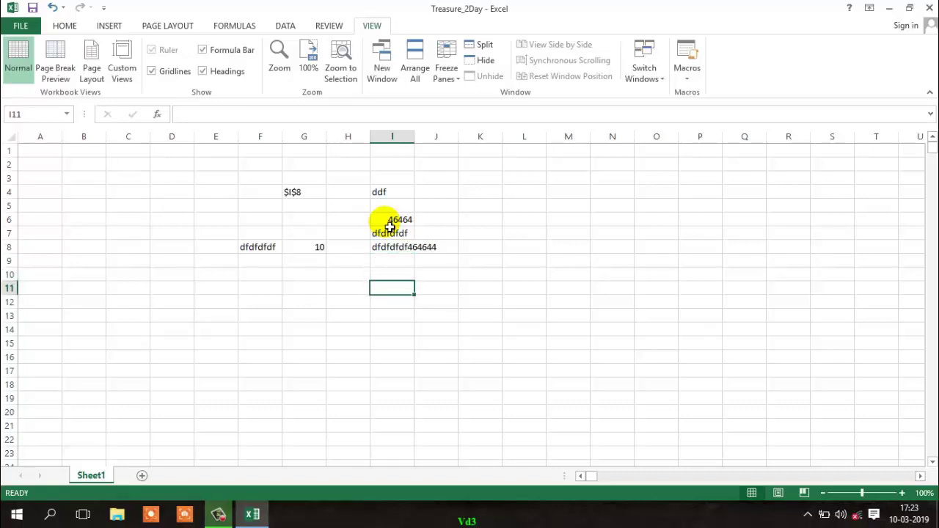
type("=")
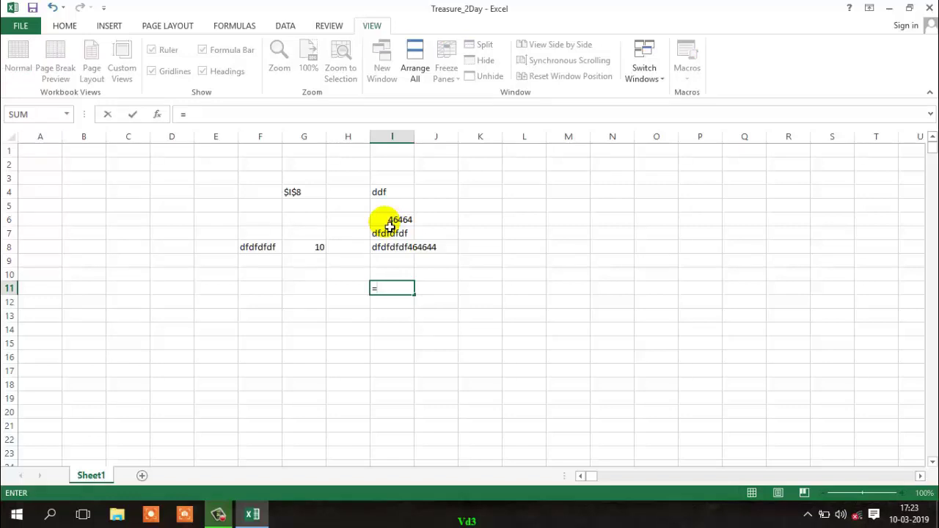
type("ma")
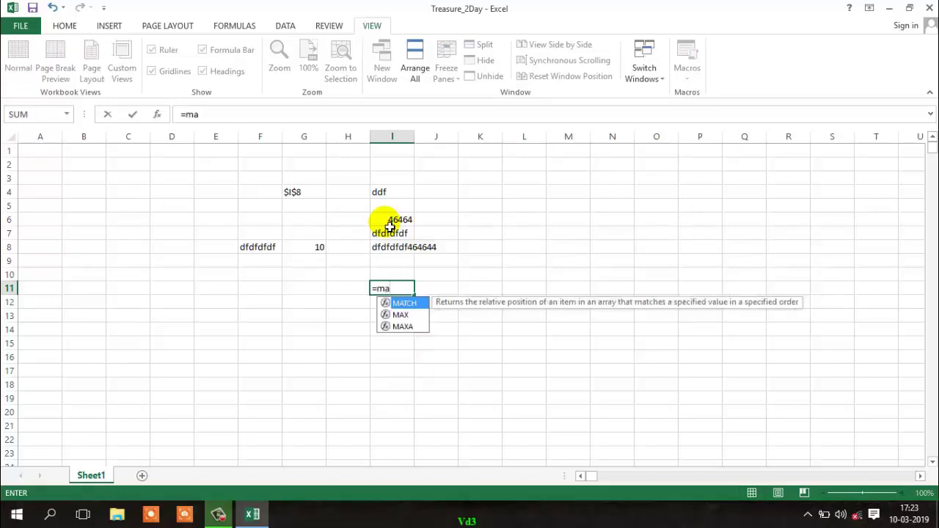
Step: Complete the formula =MAX(K5:K7) in I11
key("Down")
key("Tab")
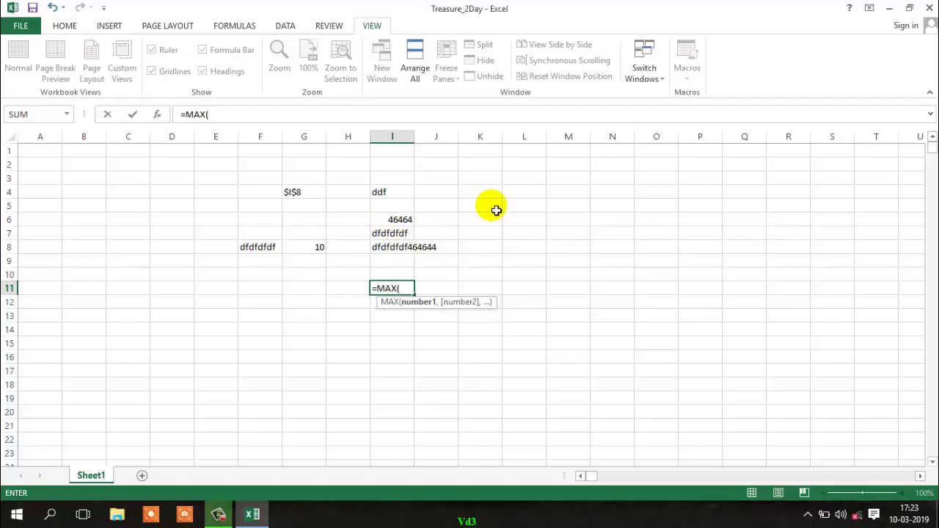
left_click(500, 211)
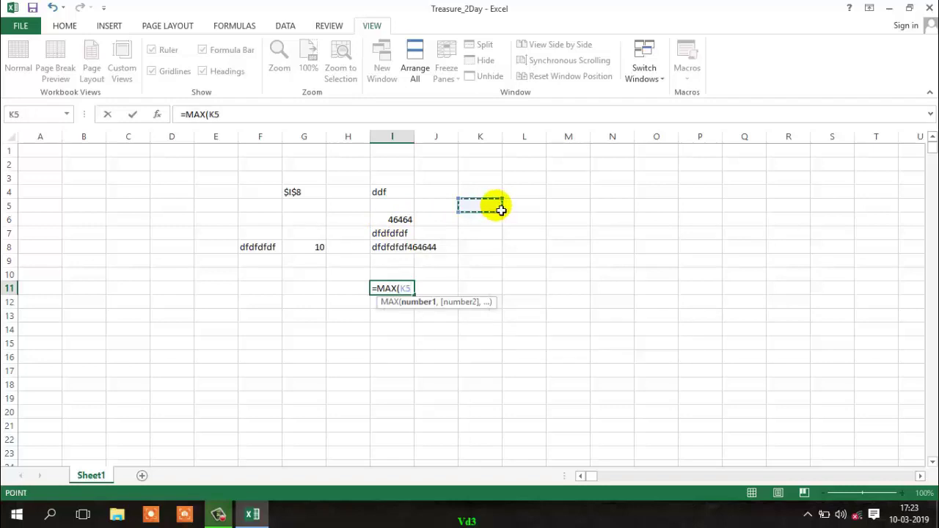
left_click_drag(501, 210, 502, 213)
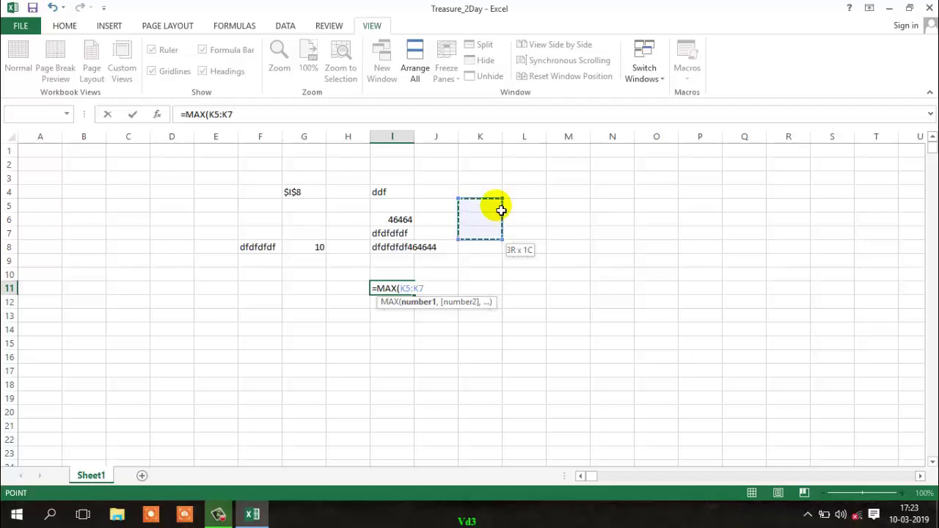
key("Return")
Step: Fill K5, K6 and K7 with 10, 5 and 50, then return to I11 showing 50
left_click(500, 211)
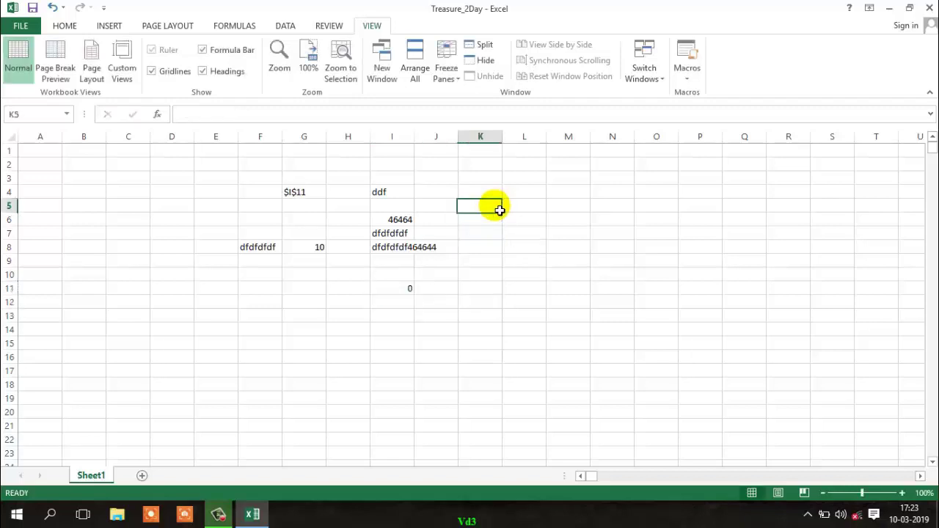
type("10")
key("Return")
type("5")
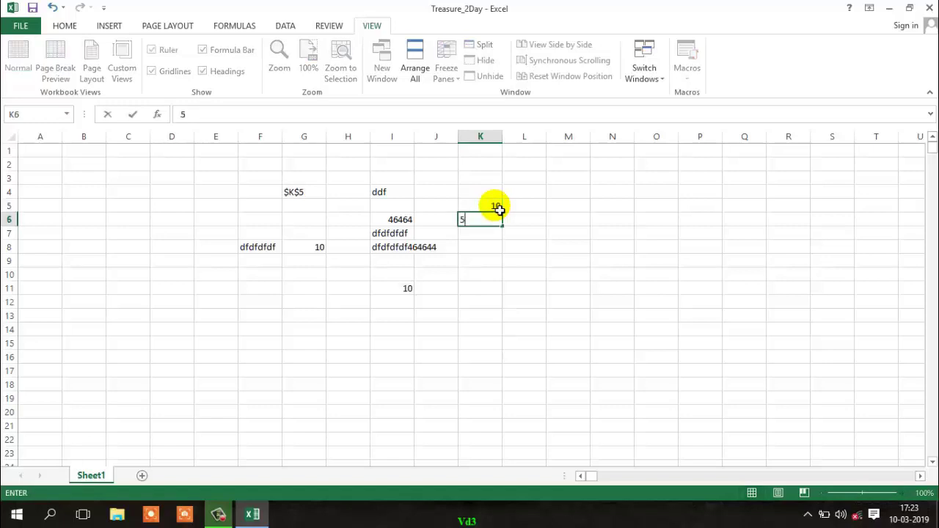
key("Return")
type("50")
key("Return")
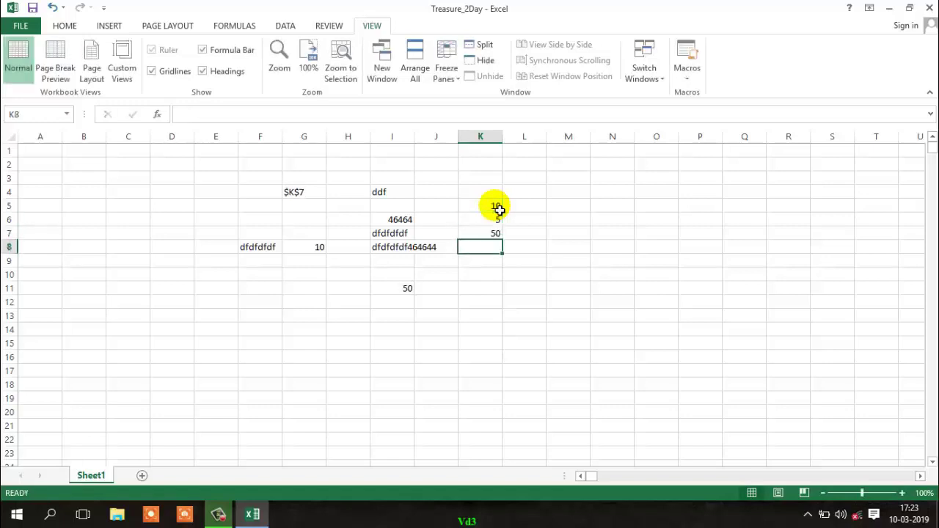
key("Down")
key("Down")
key("Down")
key("Left")
key("Left")
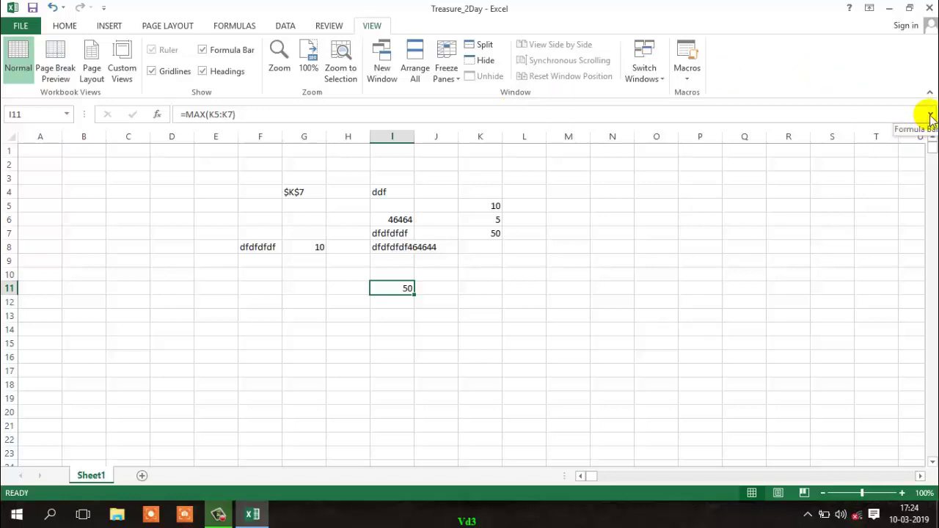
Step: Expand the formula bar so I11's =MAX(K5:K7) shows in a multi-line box
left_click(930, 116)
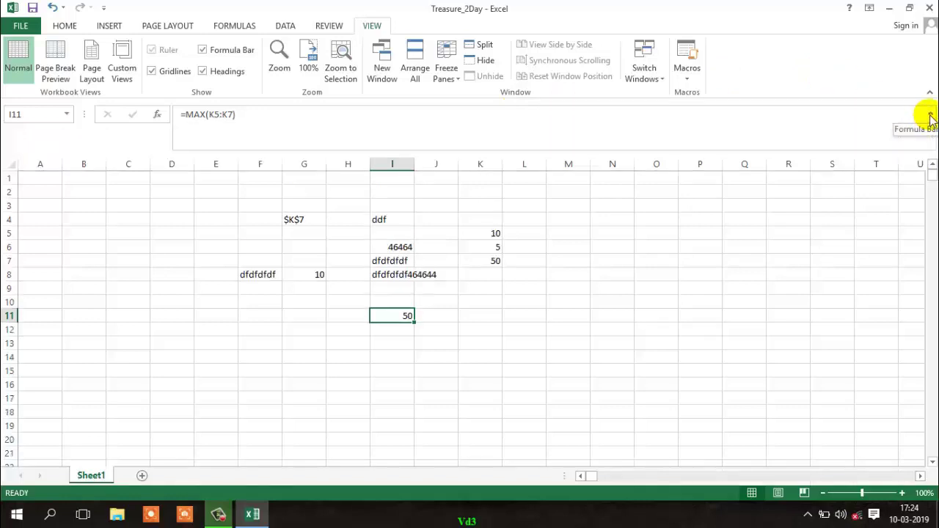